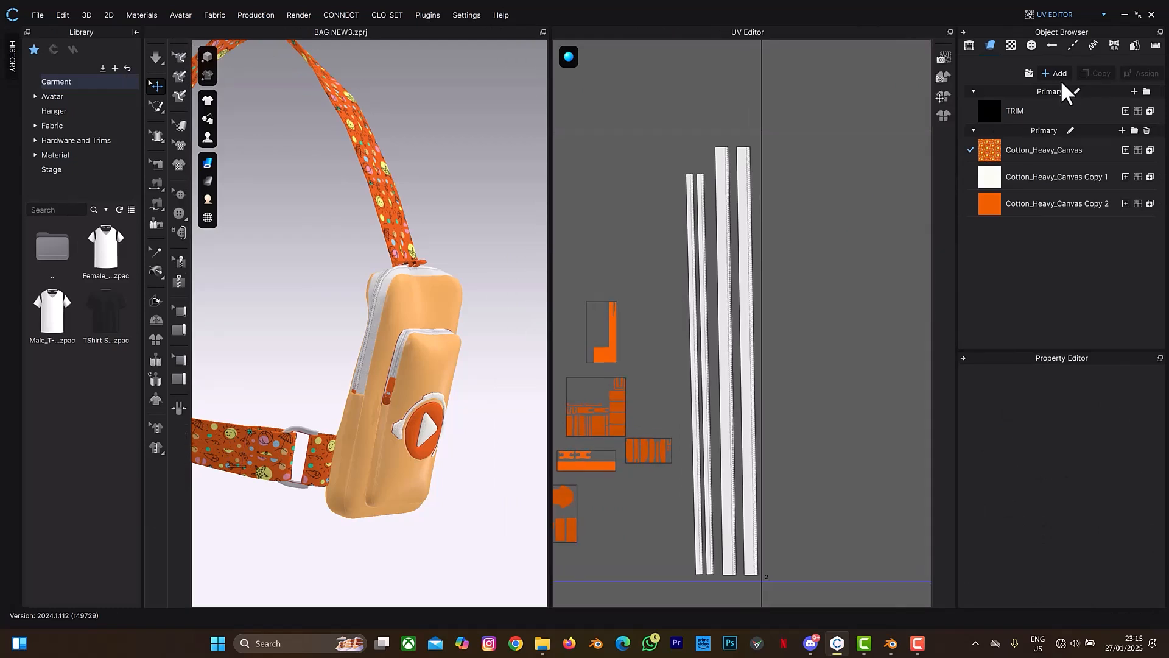
# - Examine the main and pocket zippers on the bag and match them to their strips in the UV layout
pyautogui.scroll(4, 399, 287)
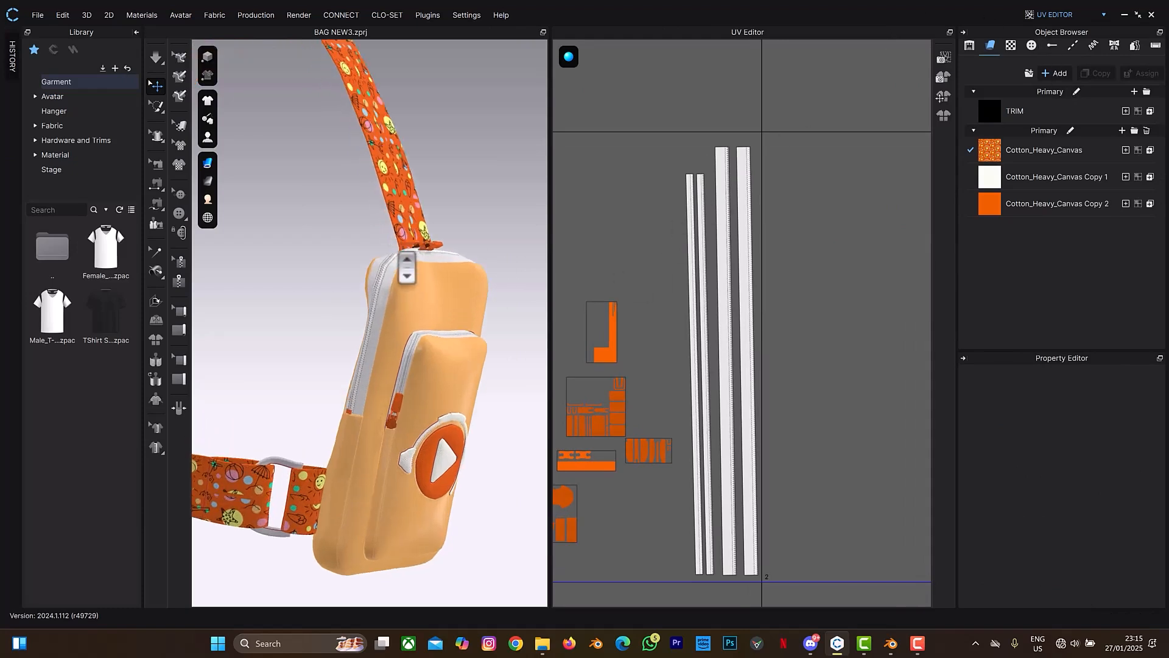
pyautogui.click(385, 294)
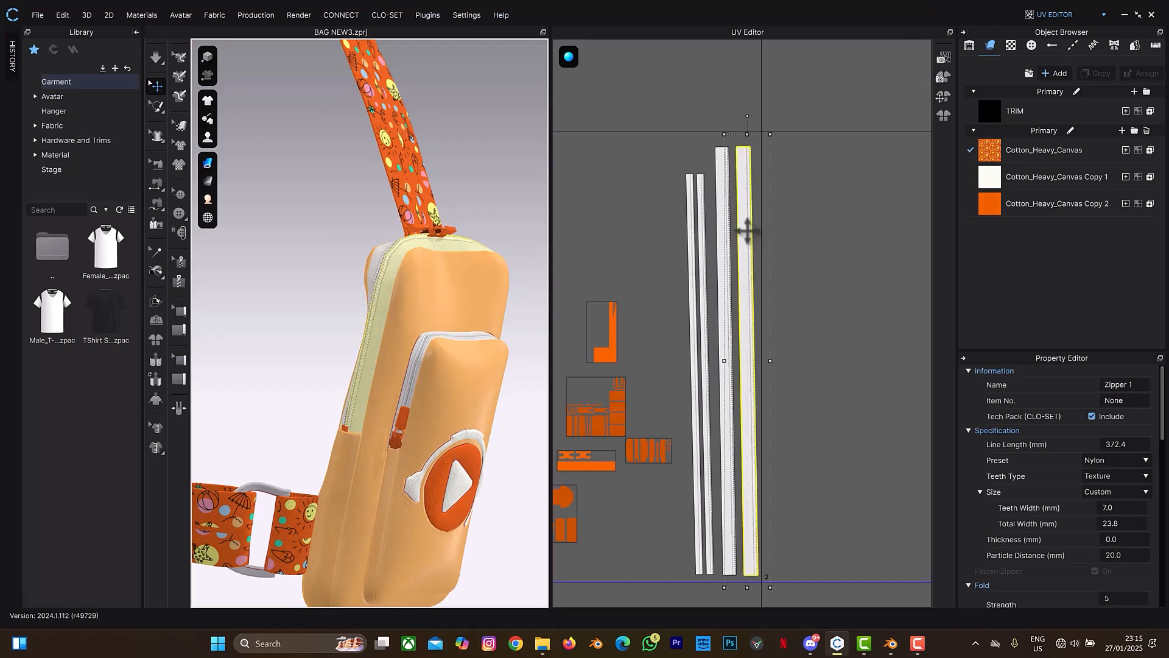
pyautogui.click(747, 231)
pyautogui.click(405, 356)
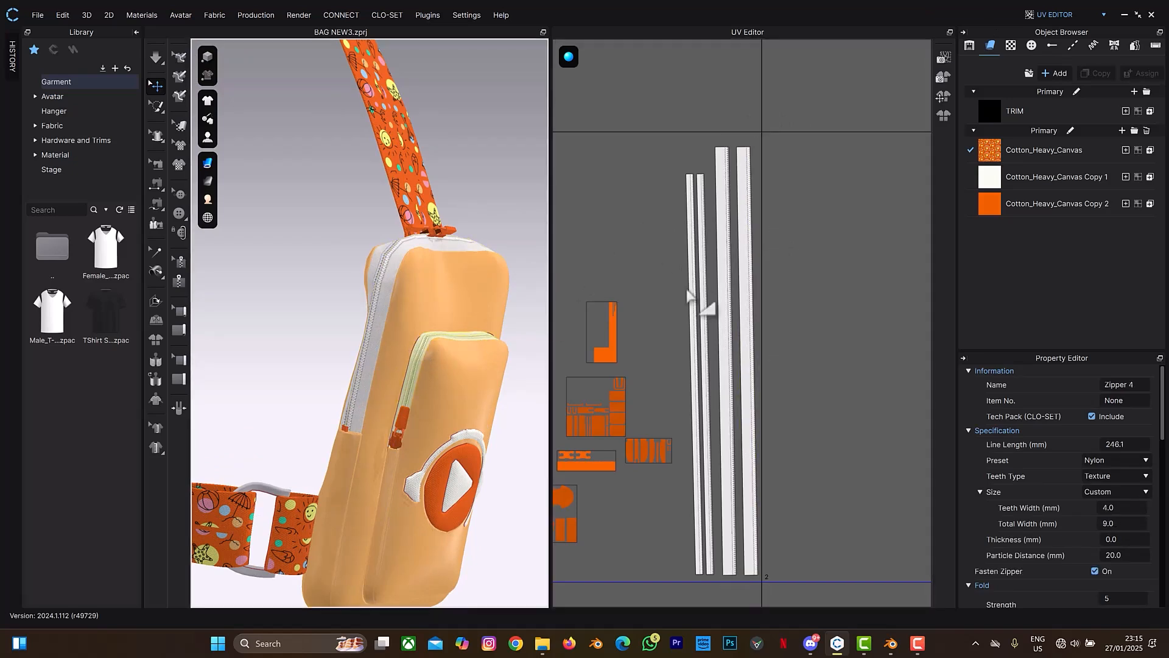
pyautogui.click(692, 286)
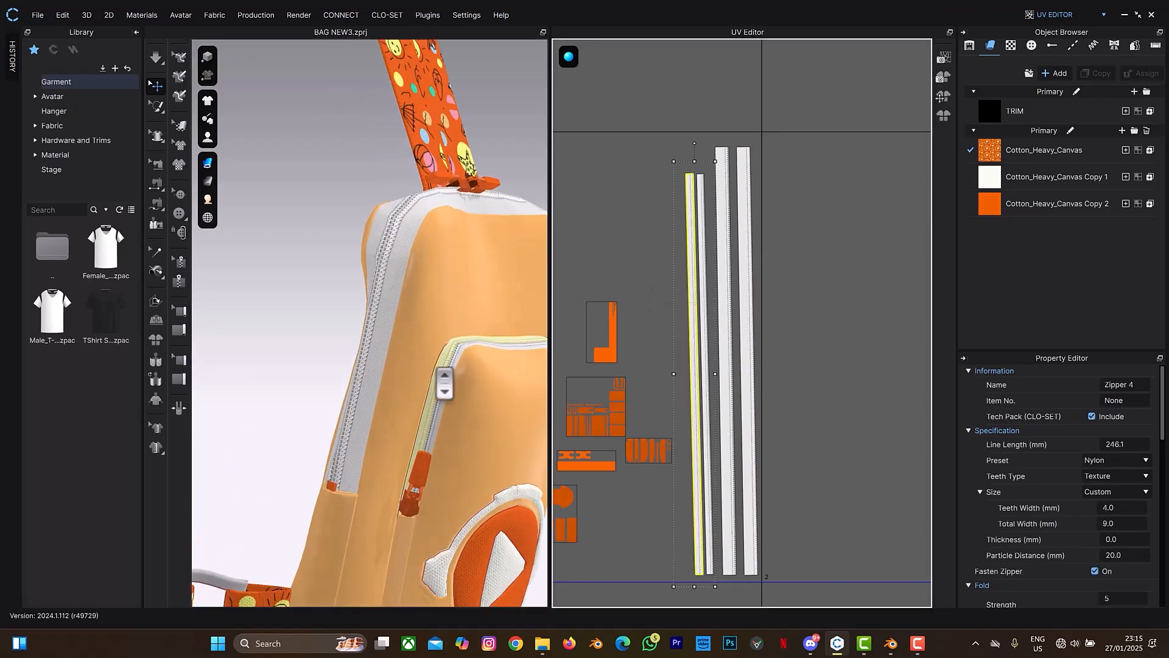
pyautogui.scroll(-2, 740, 332)
pyautogui.scroll(-2, 706, 278)
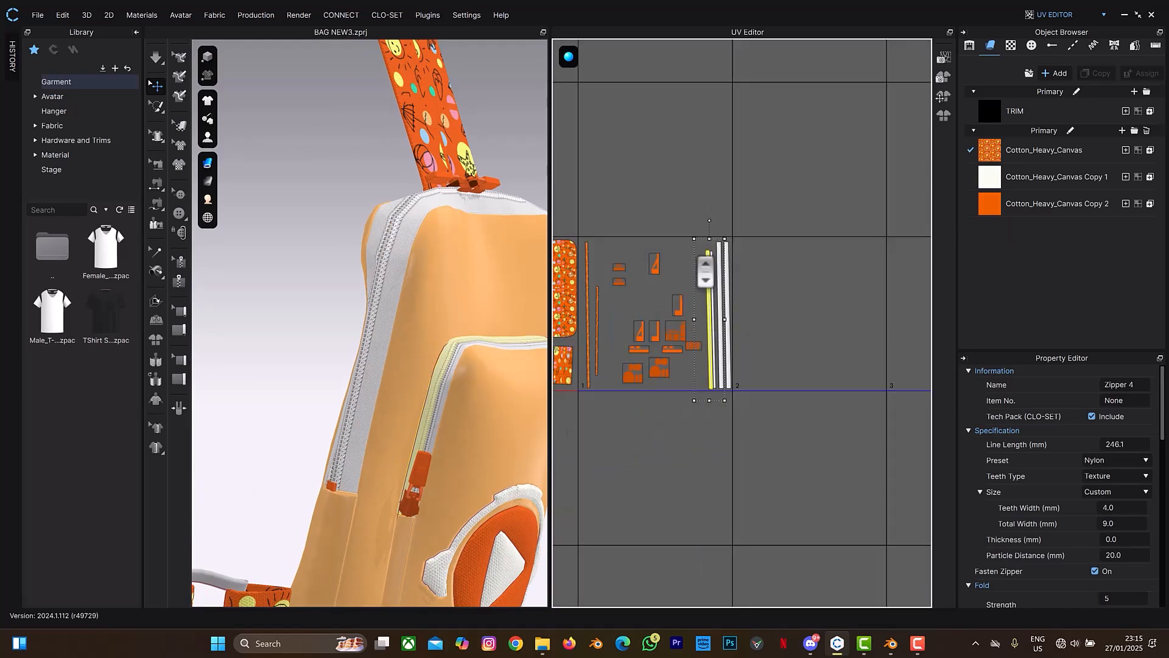
pyautogui.scroll(1, 731, 201)
pyautogui.scroll(2, 850, 201)
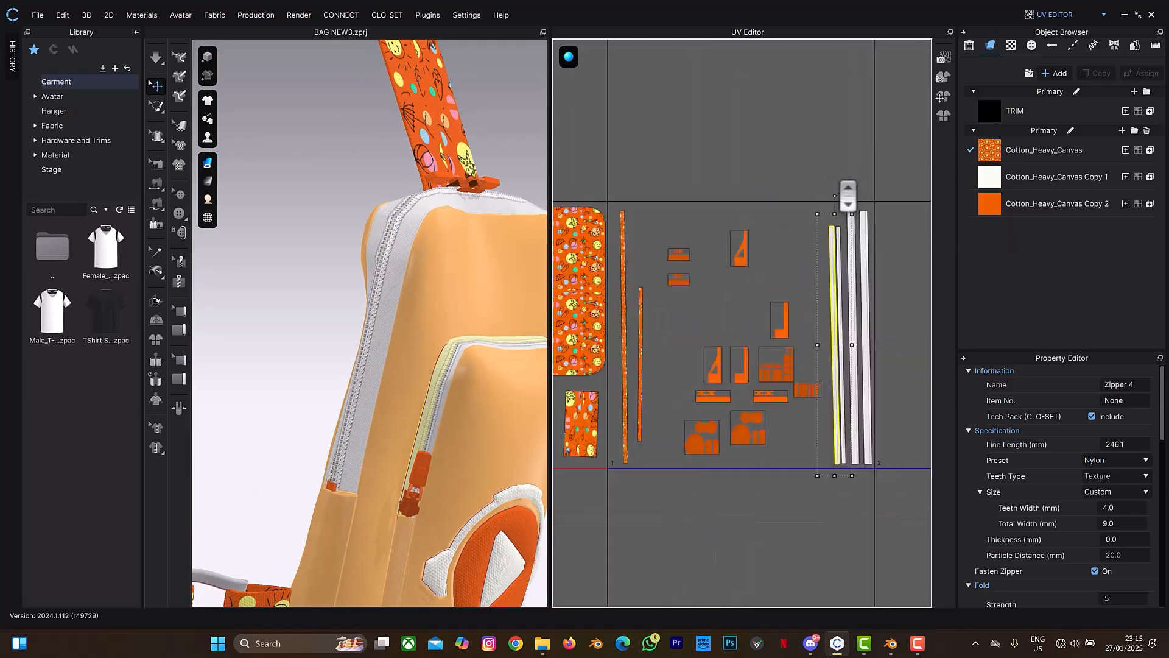
pyautogui.moveTo(852, 207); pyautogui.dragTo(748, 112, button='right')
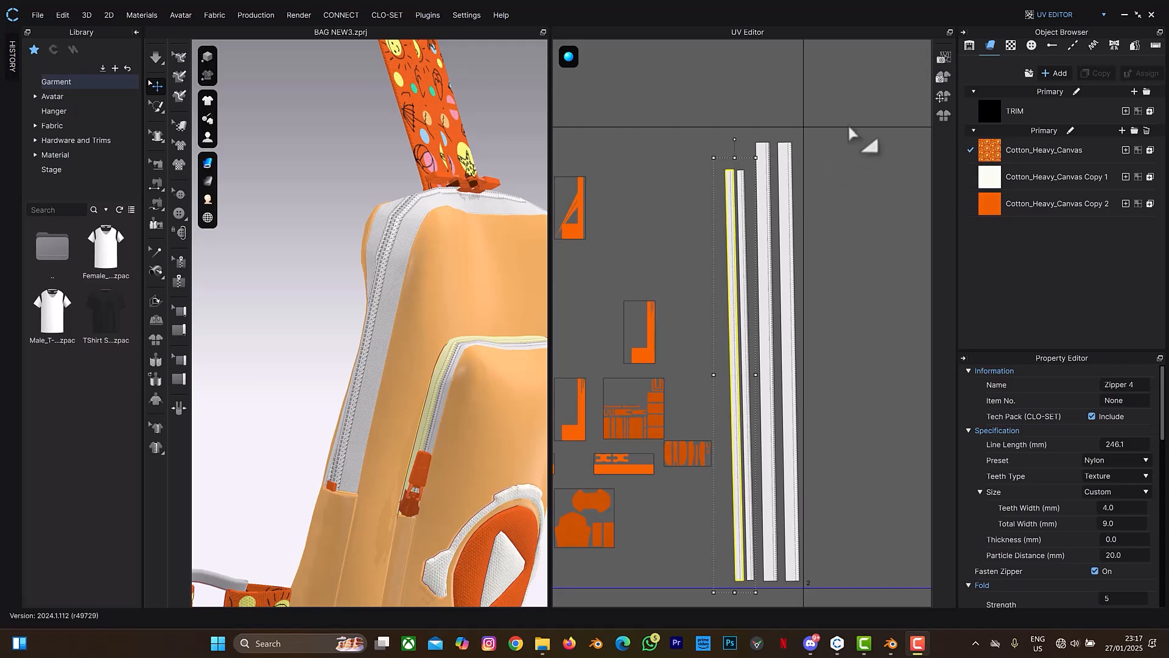
# - Start a texture bake and create a new folder inside "pose for me" as its saving location
pyautogui.click(945, 76)
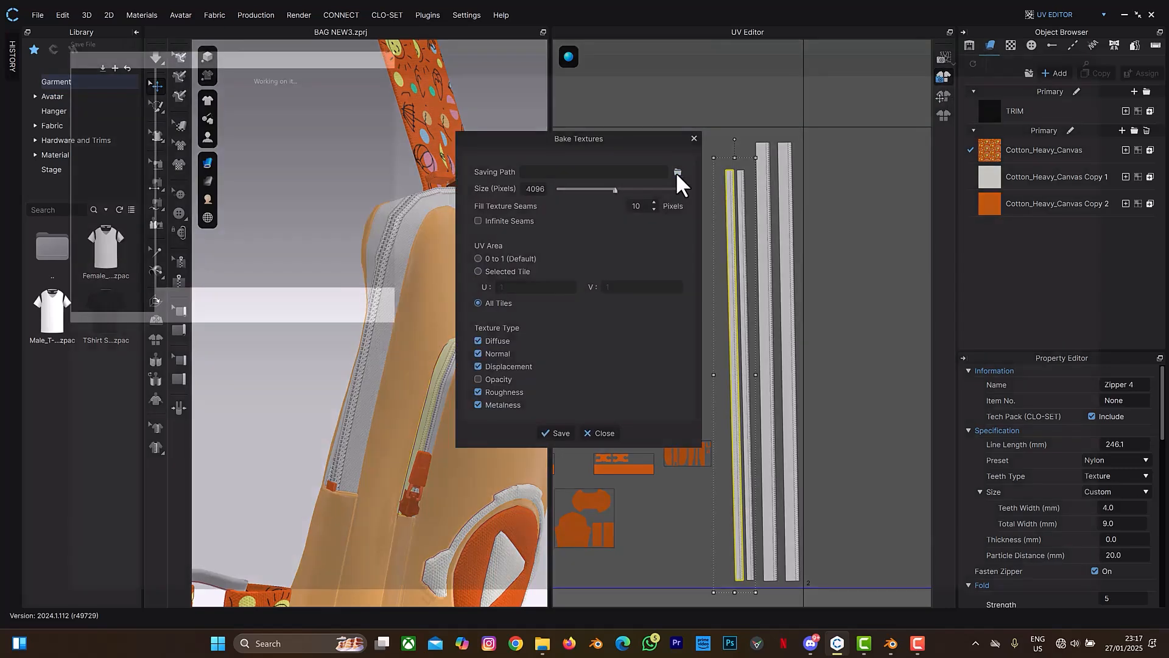
pyautogui.click(678, 173)
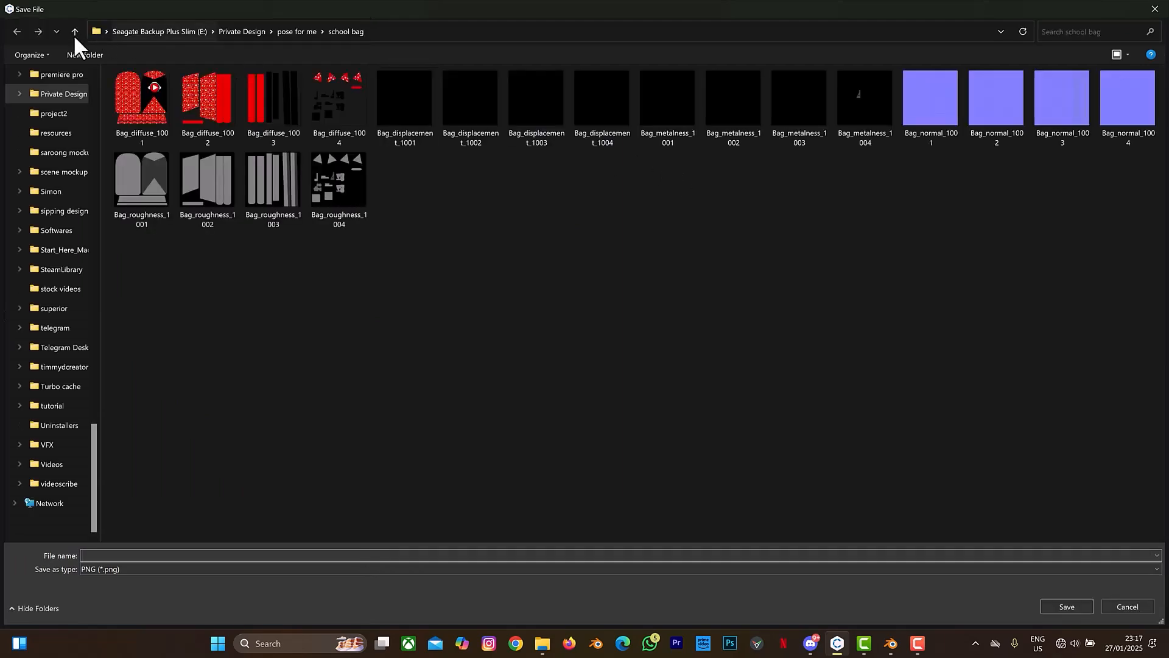
pyautogui.click(70, 35)
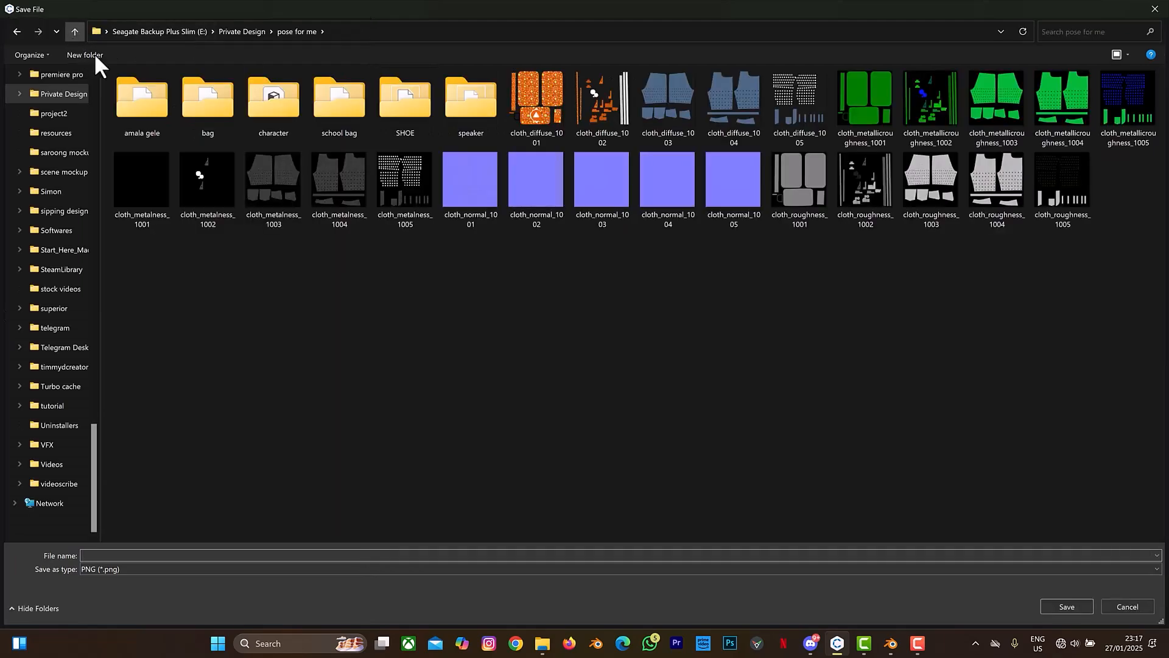
pyautogui.rightClick(346, 297)
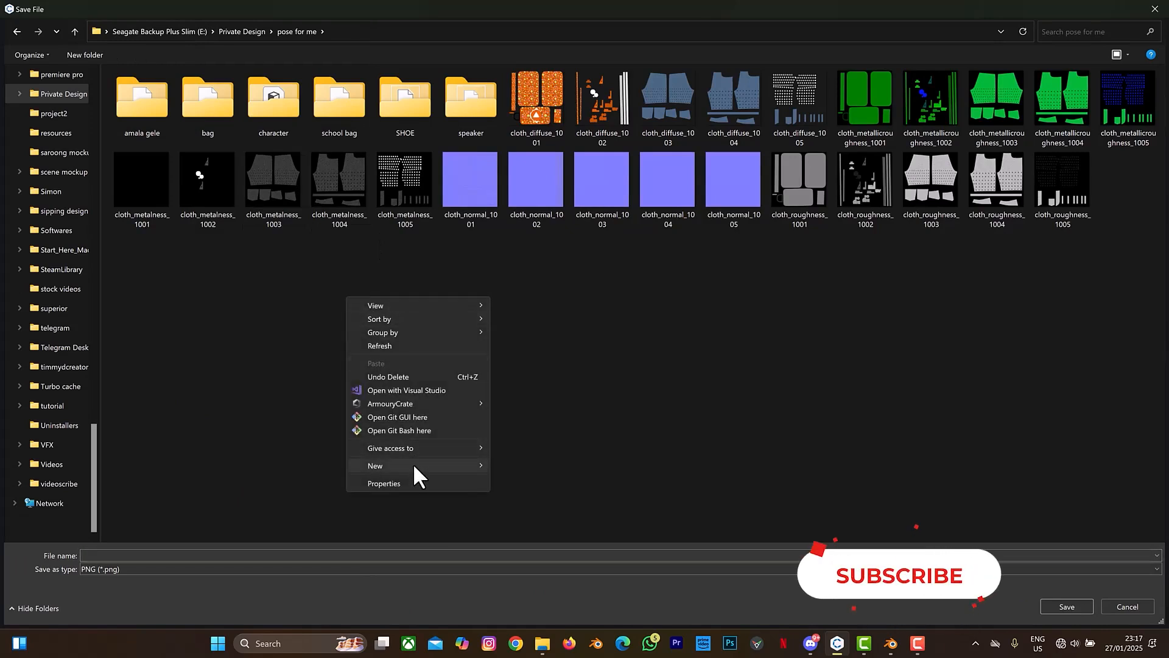
pyautogui.moveTo(414, 467)
pyautogui.click(512, 467)
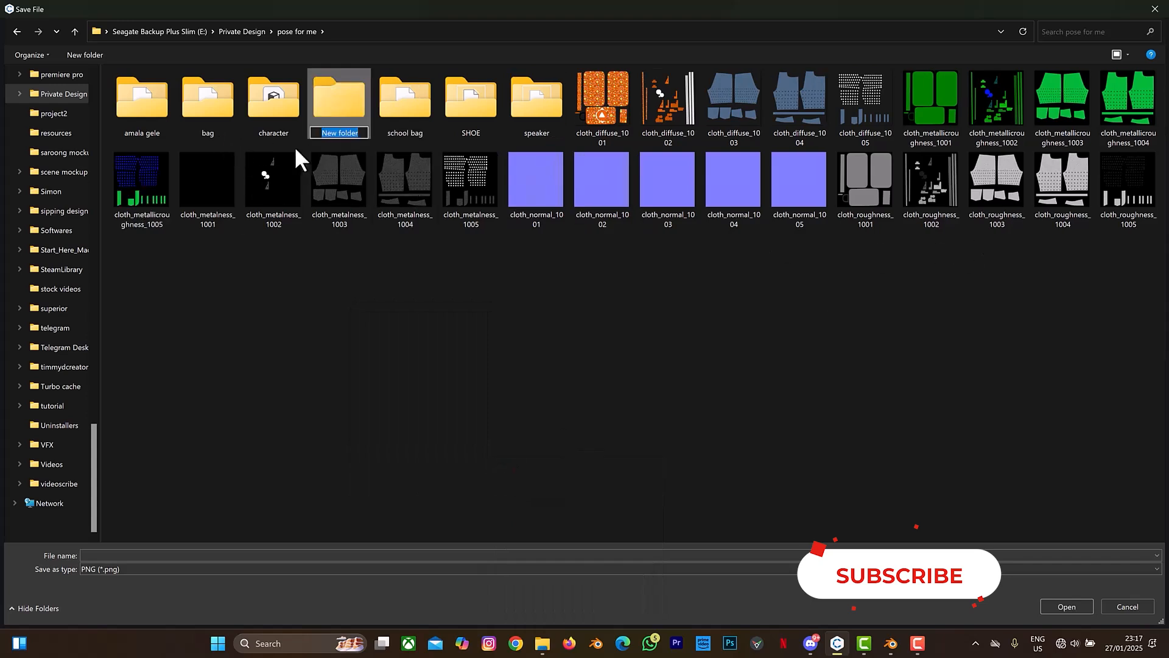
pyautogui.press('F9')
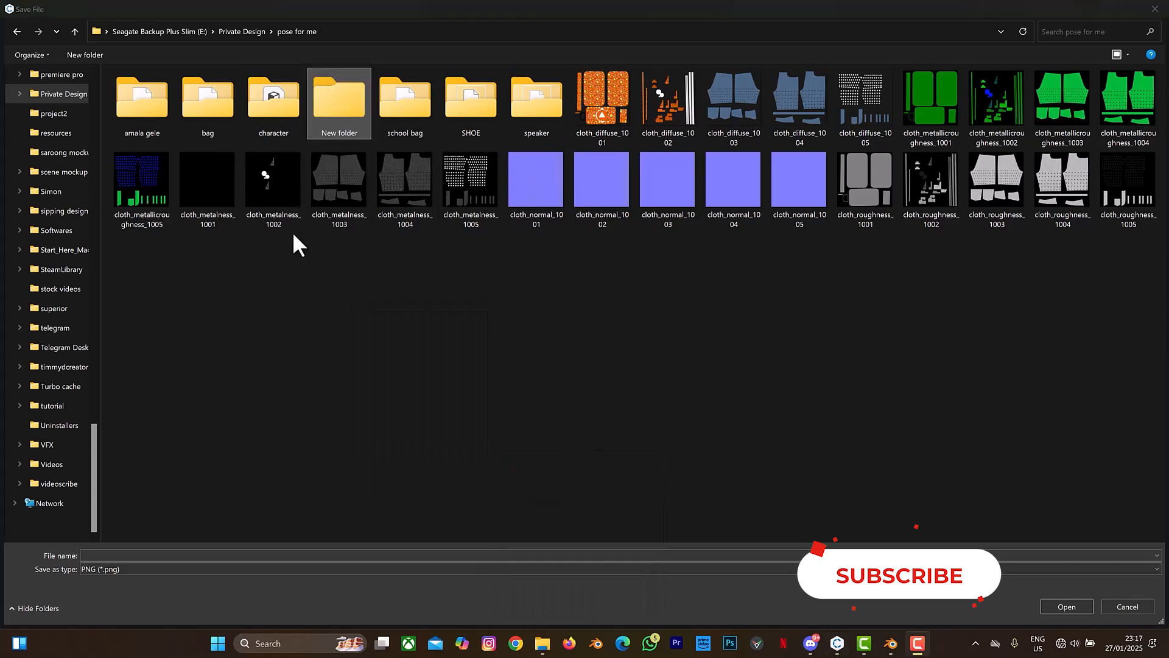
pyautogui.click(334, 130)
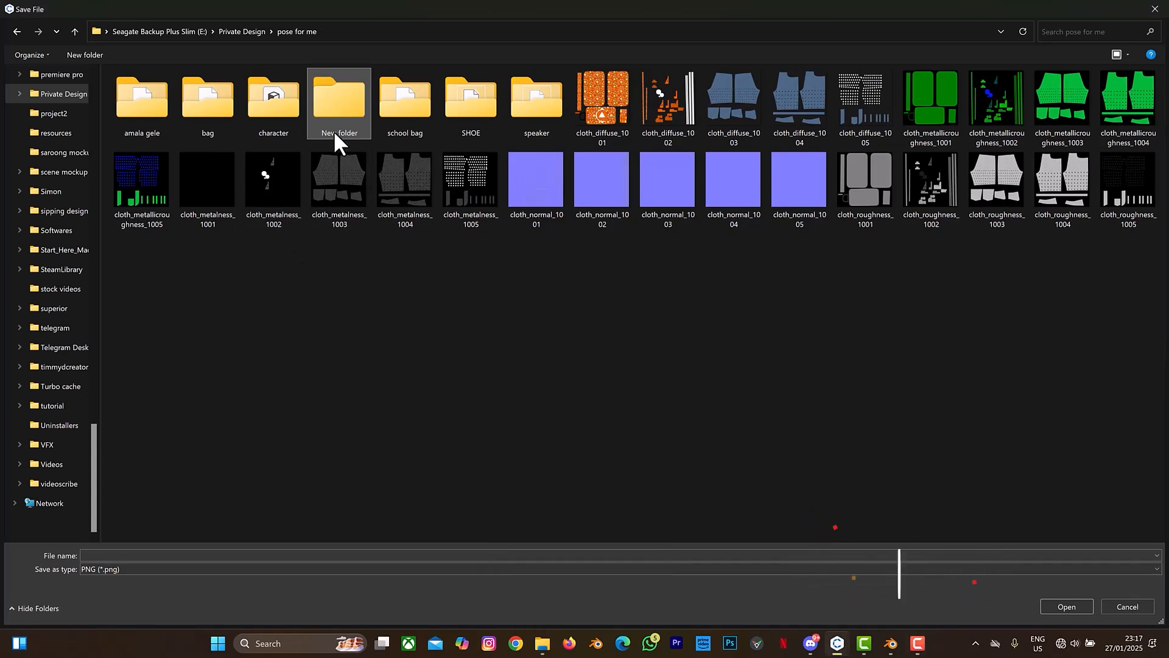
pyautogui.doubleClick(334, 130)
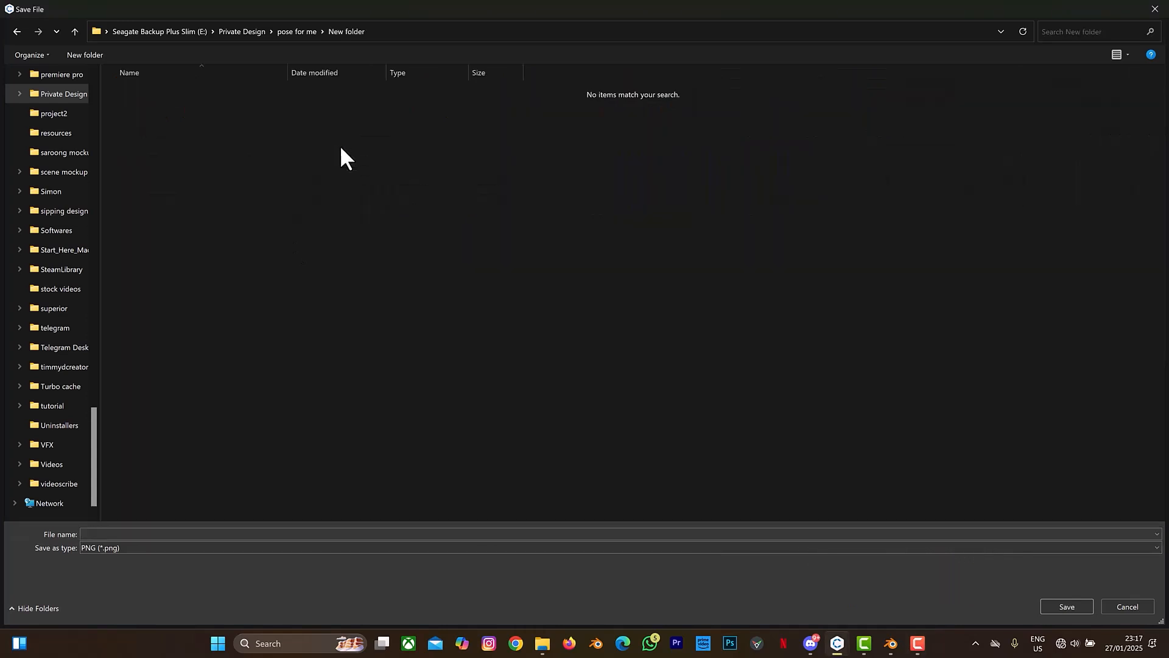
# - Name the texture output "cross bag" as PNG in the new folder and bake the textures
pyautogui.click(644, 533)
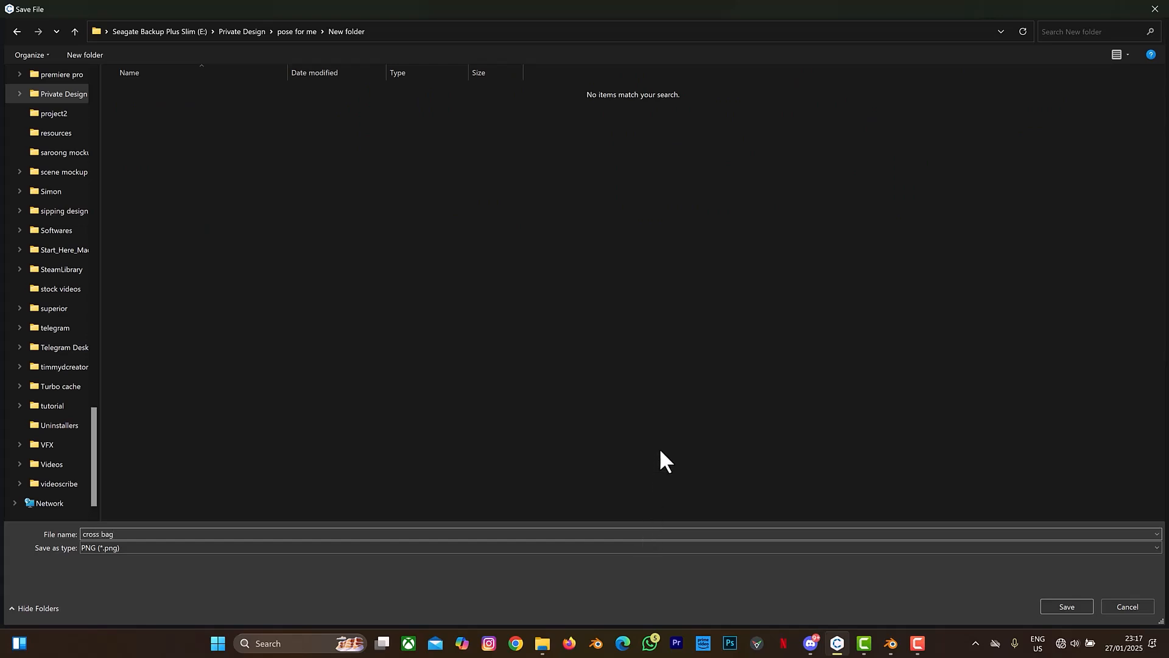
pyautogui.click(1043, 601)
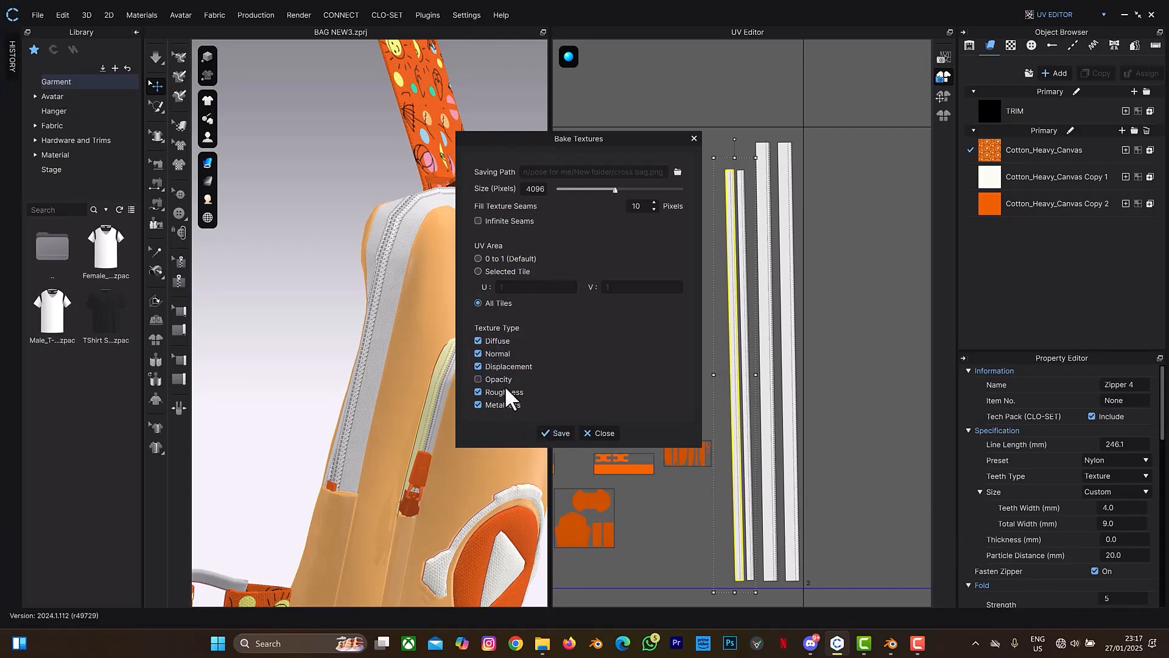
pyautogui.click(559, 435)
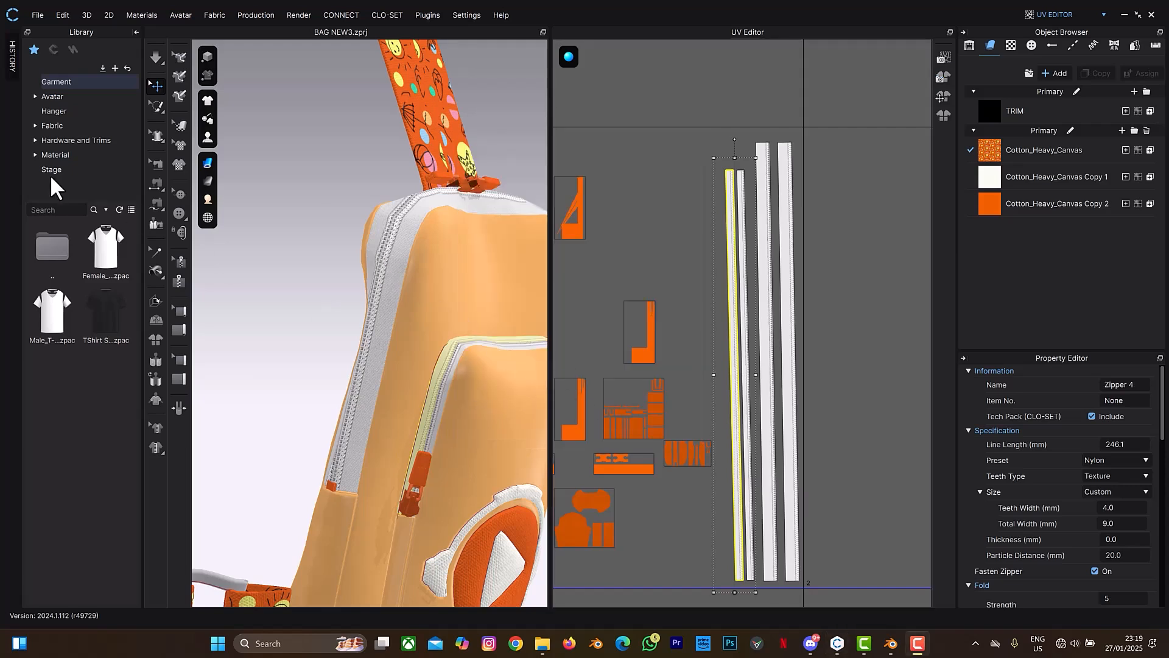
# - Export the bag as an Alembic (OGAWA) file named "crossbag" into "New folder" within "pose for me"
pyautogui.scroll(-5, 454, 335)
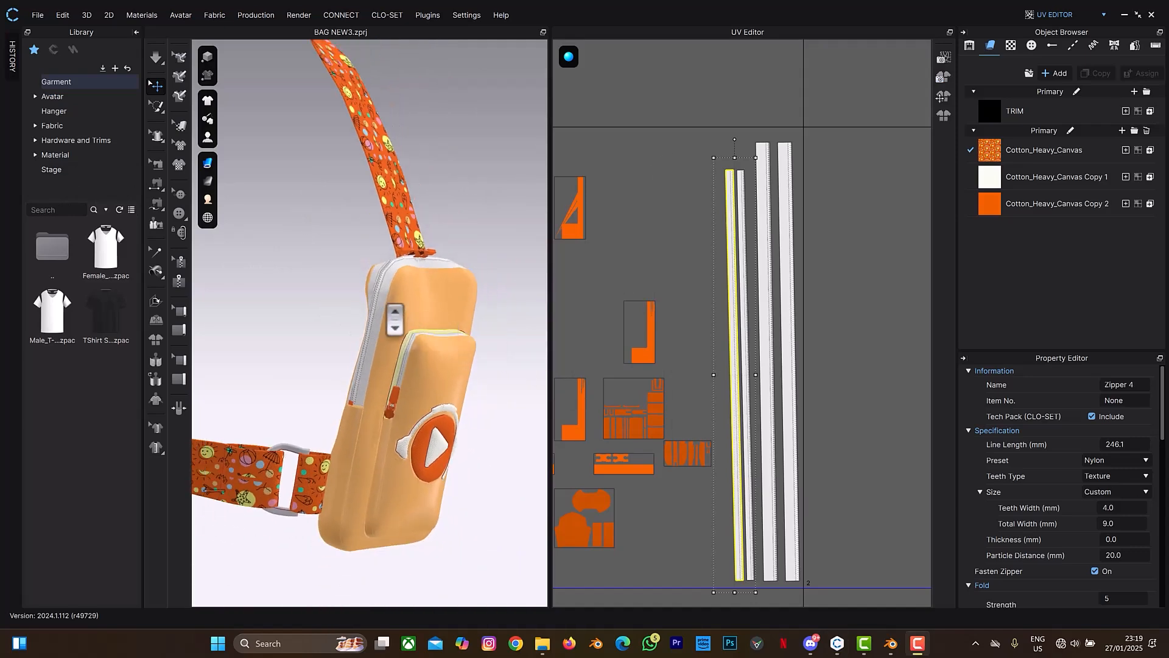
pyautogui.click(34, 16)
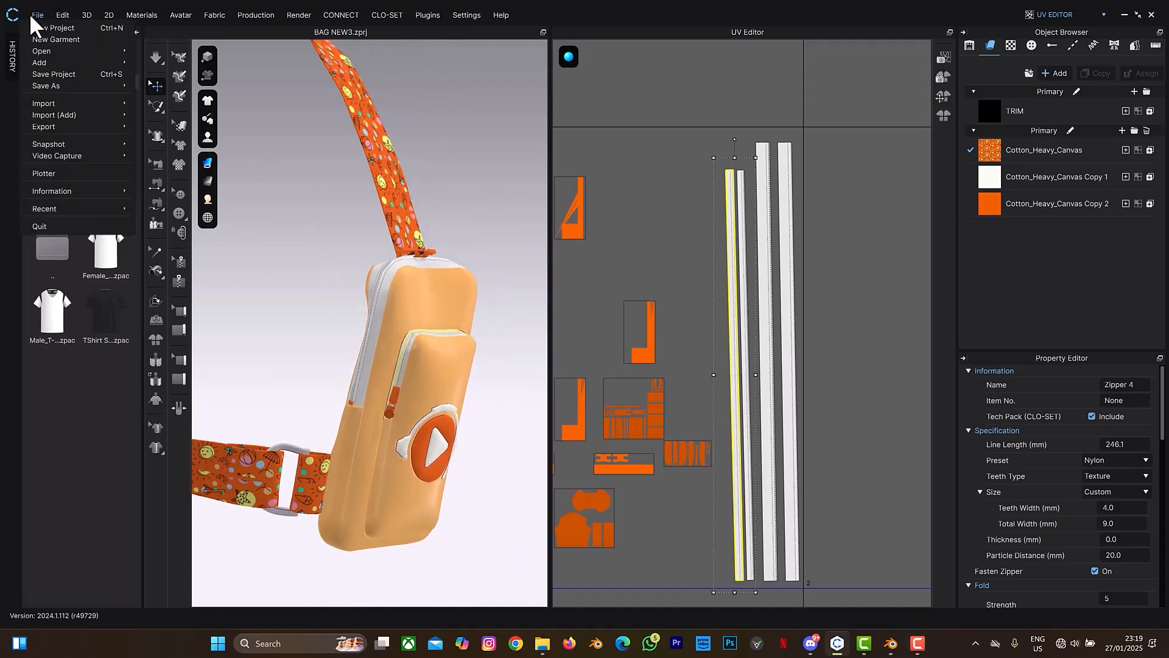
pyautogui.moveTo(110, 130)
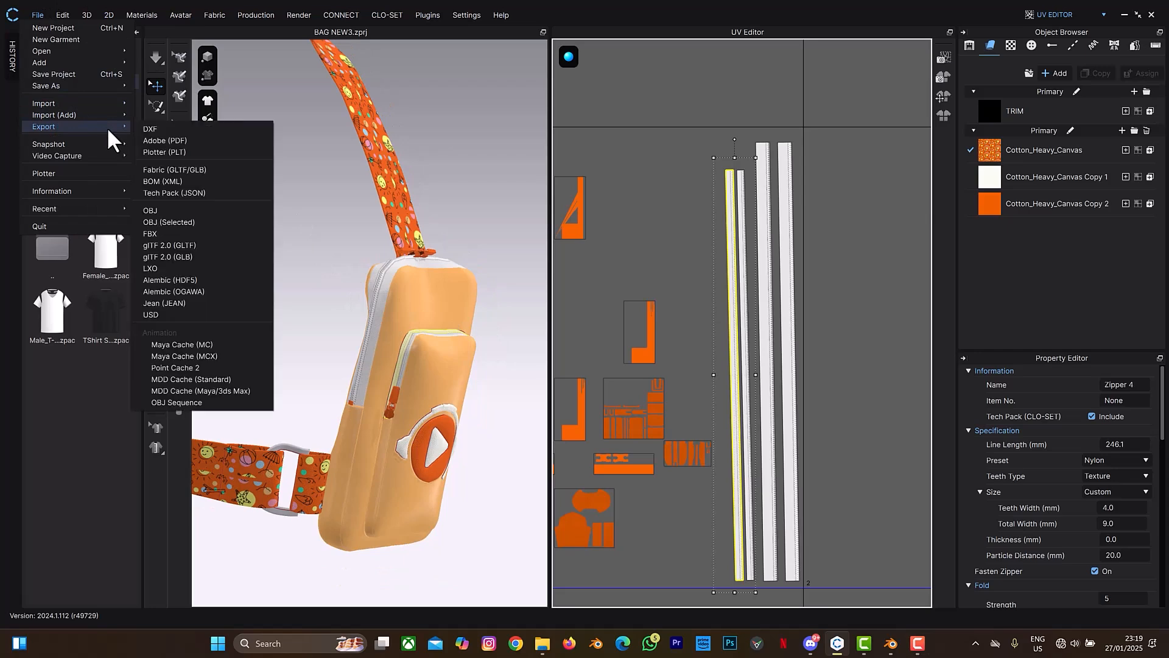
pyautogui.click(202, 292)
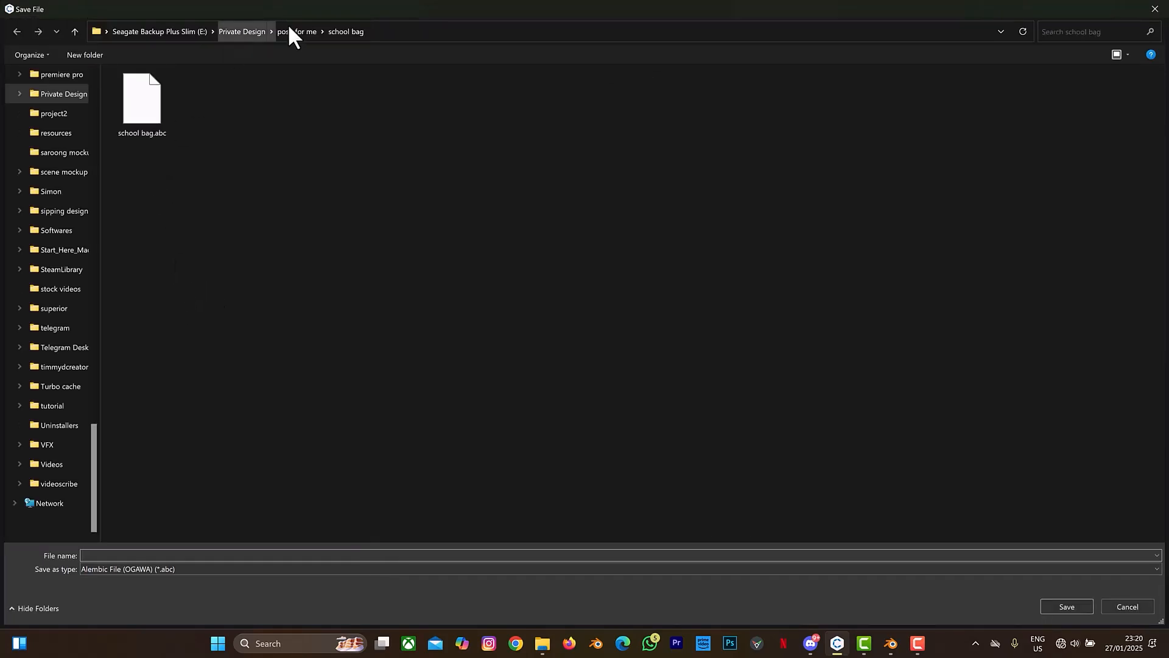
pyautogui.click(289, 27)
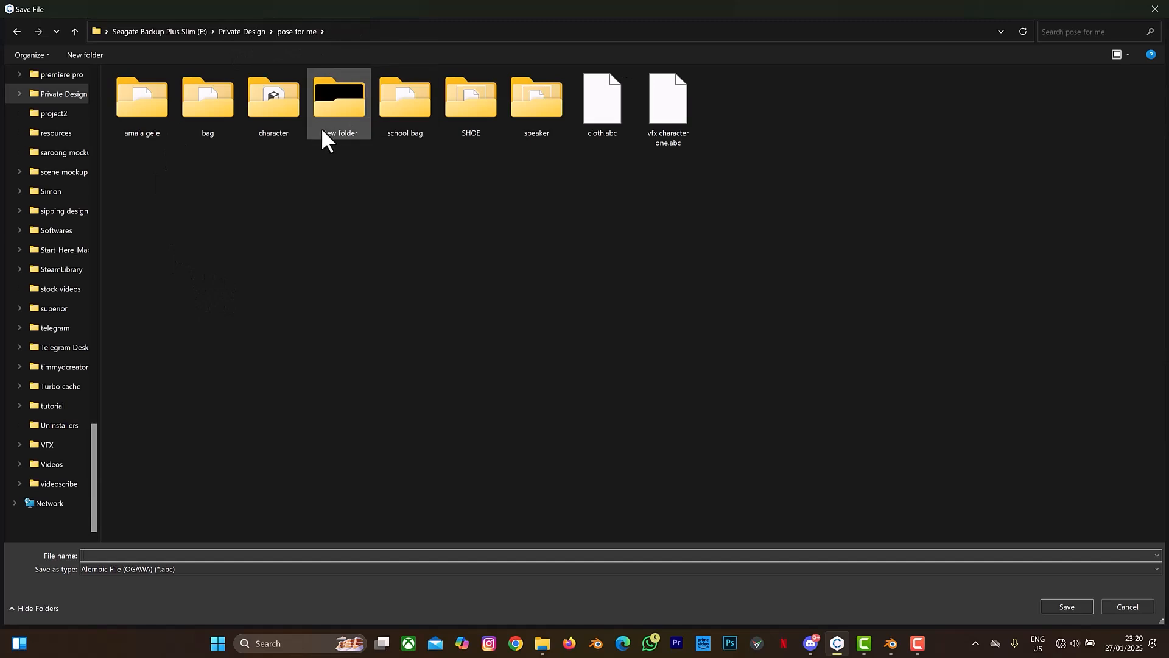
pyautogui.doubleClick(335, 105)
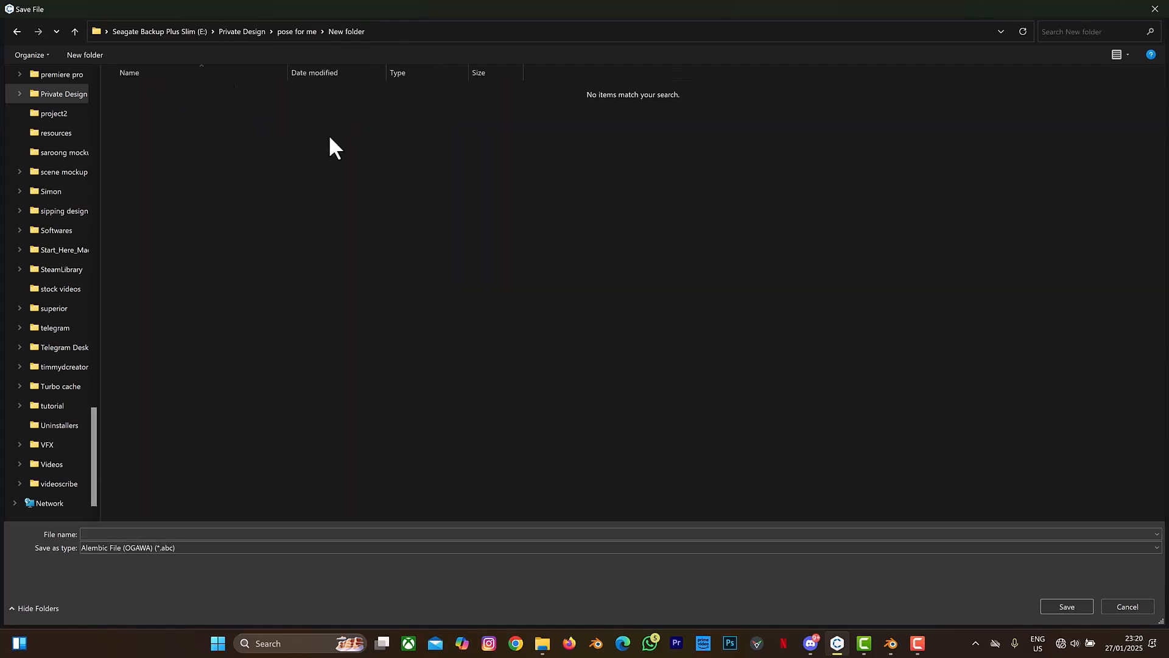
pyautogui.write('c')
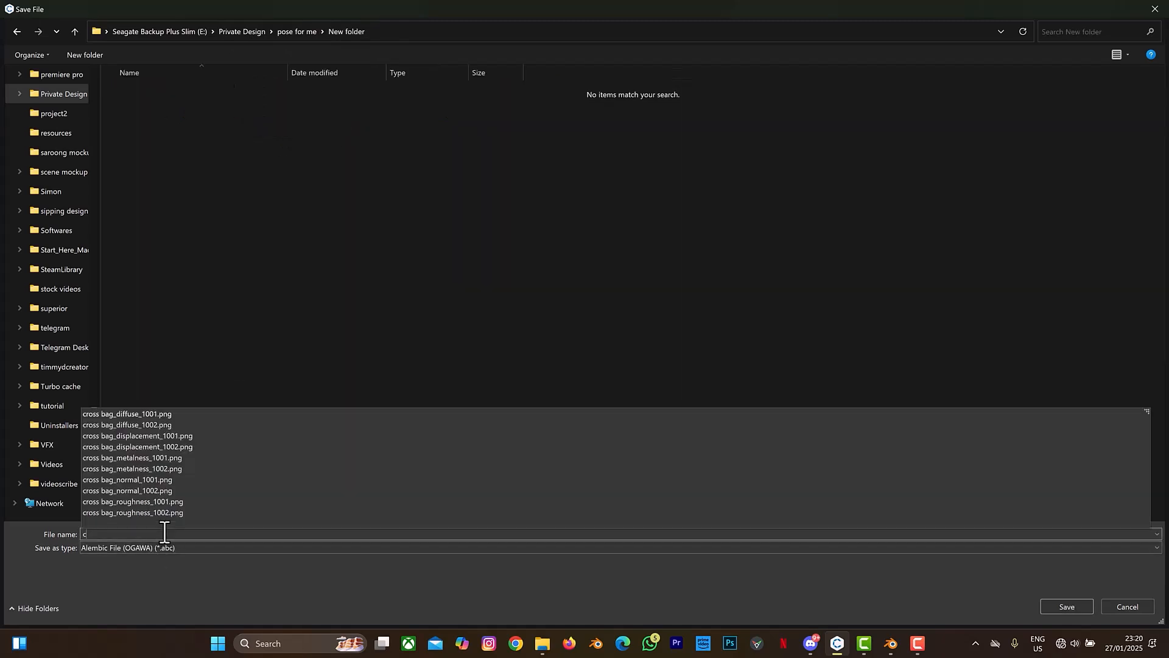
pyautogui.write('rossbag')
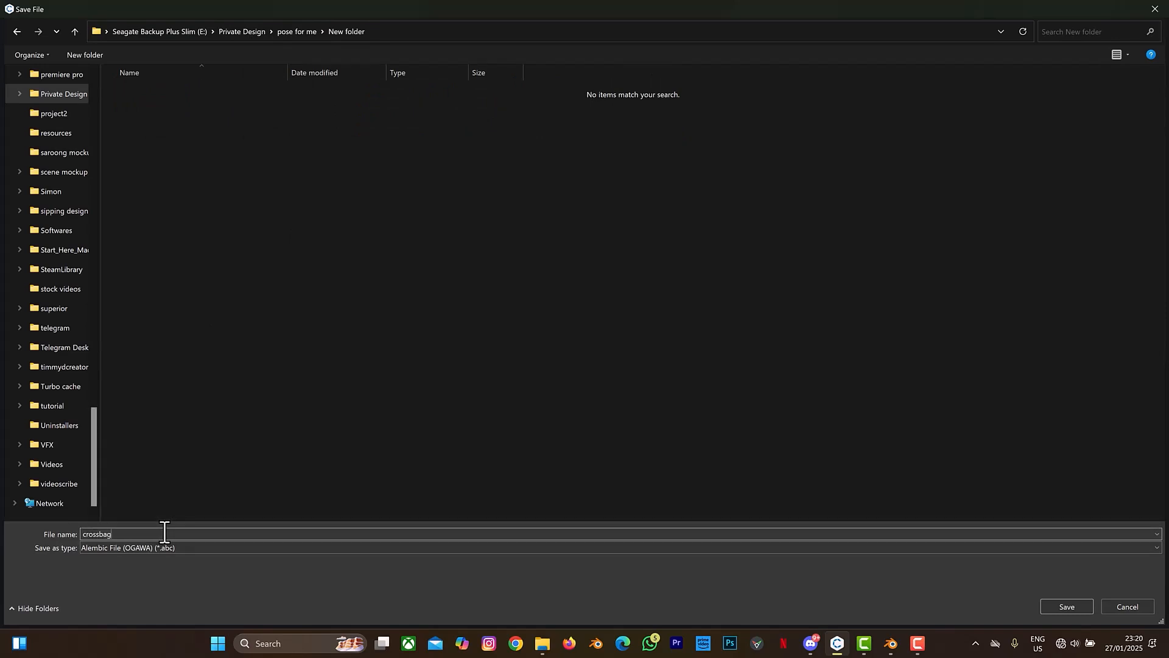
pyautogui.click(1049, 605)
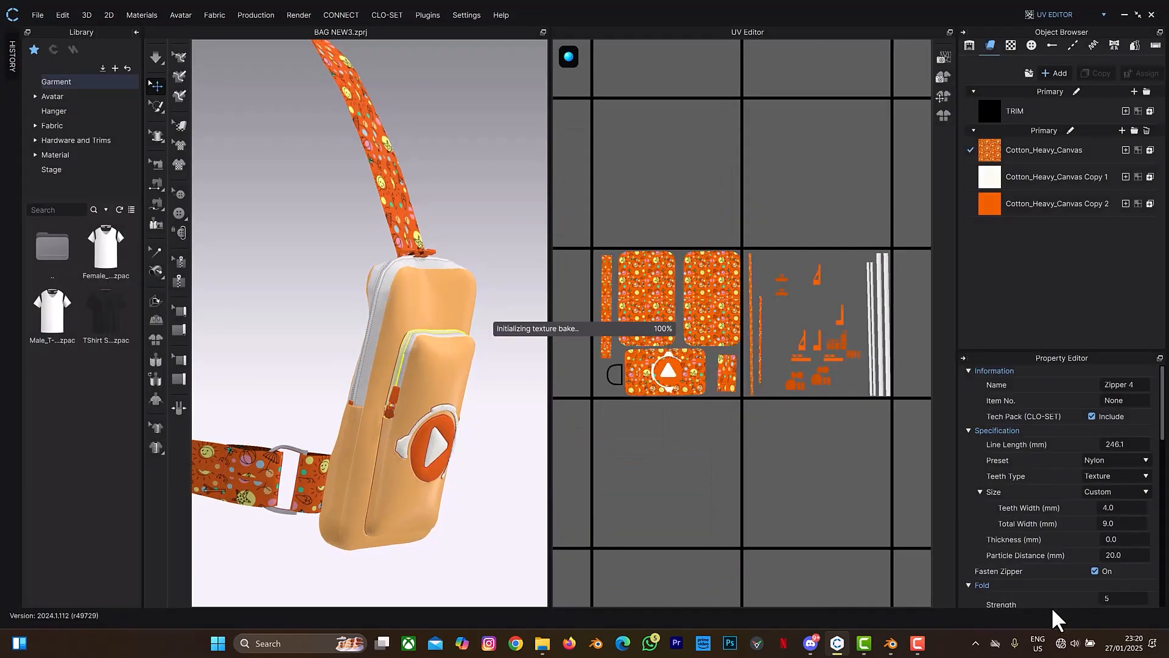
# - Set the Alembic export to Thick, exclude the Diffuse and Normal maps, and run the export
pyautogui.doubleClick(632, 265)
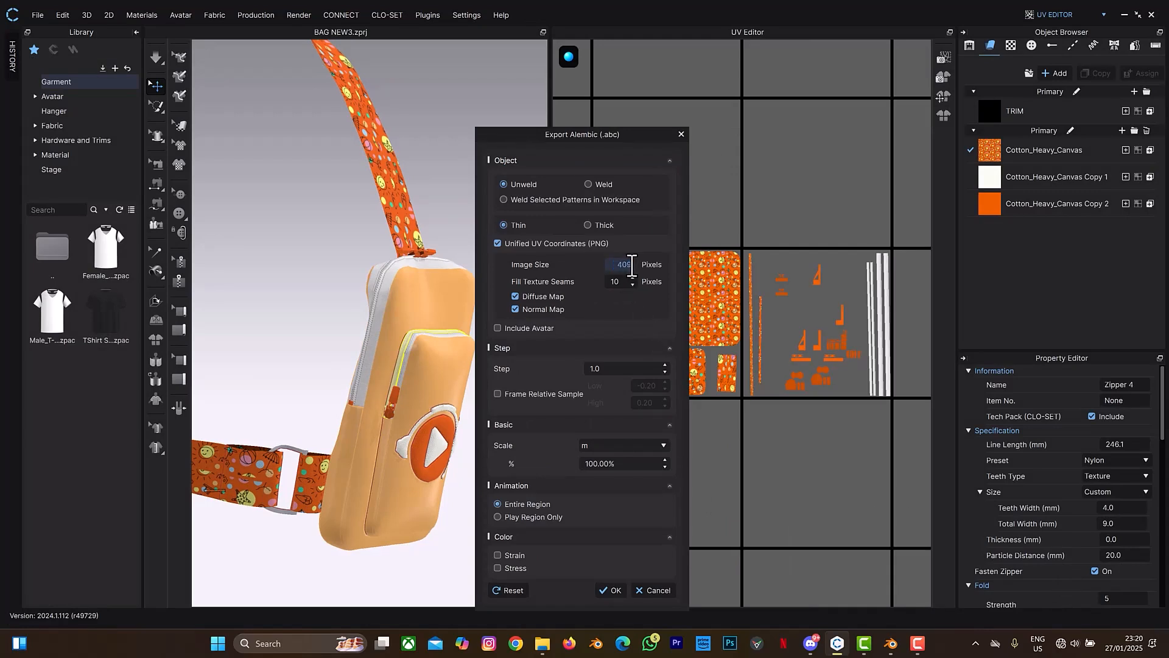
pyautogui.click(516, 310)
pyautogui.click(516, 296)
pyautogui.click(589, 225)
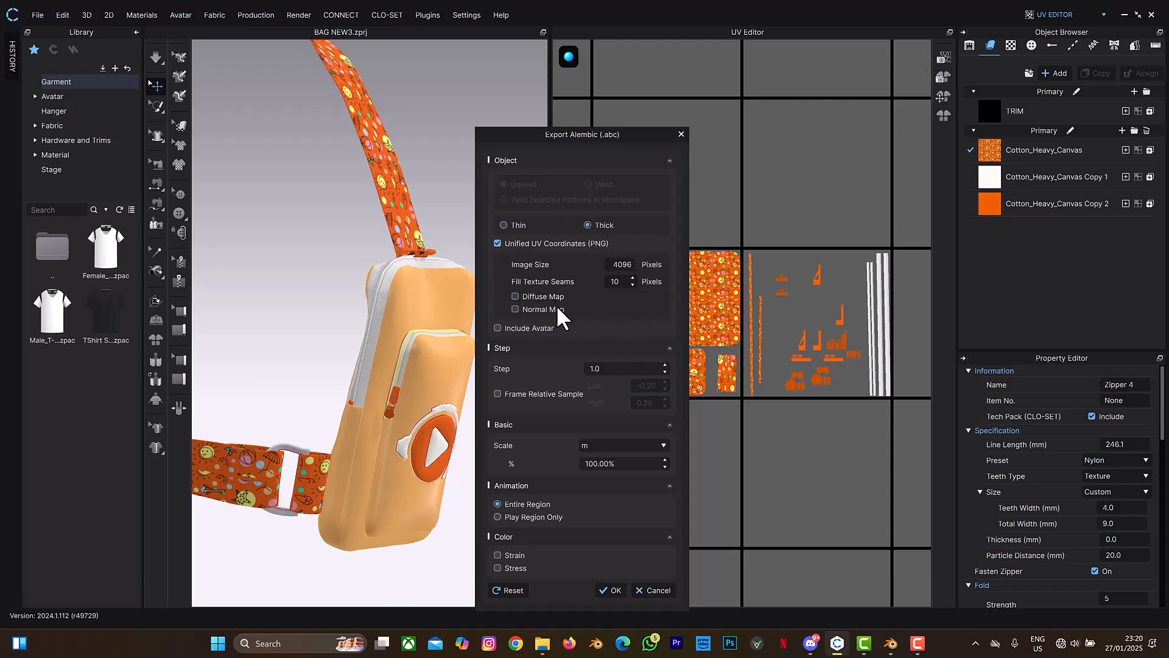
pyautogui.click(613, 590)
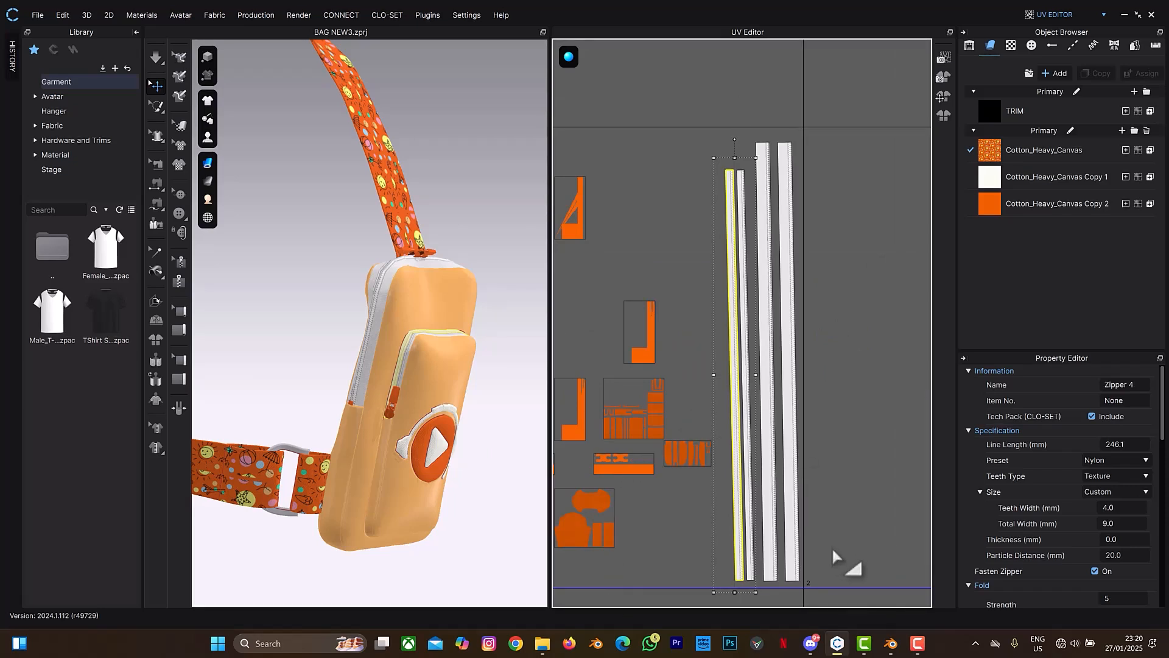
# - Switch to Blender and import crossbag.abc as Alembic from "New folder" inside "pose for me"
pyautogui.click(891, 643)
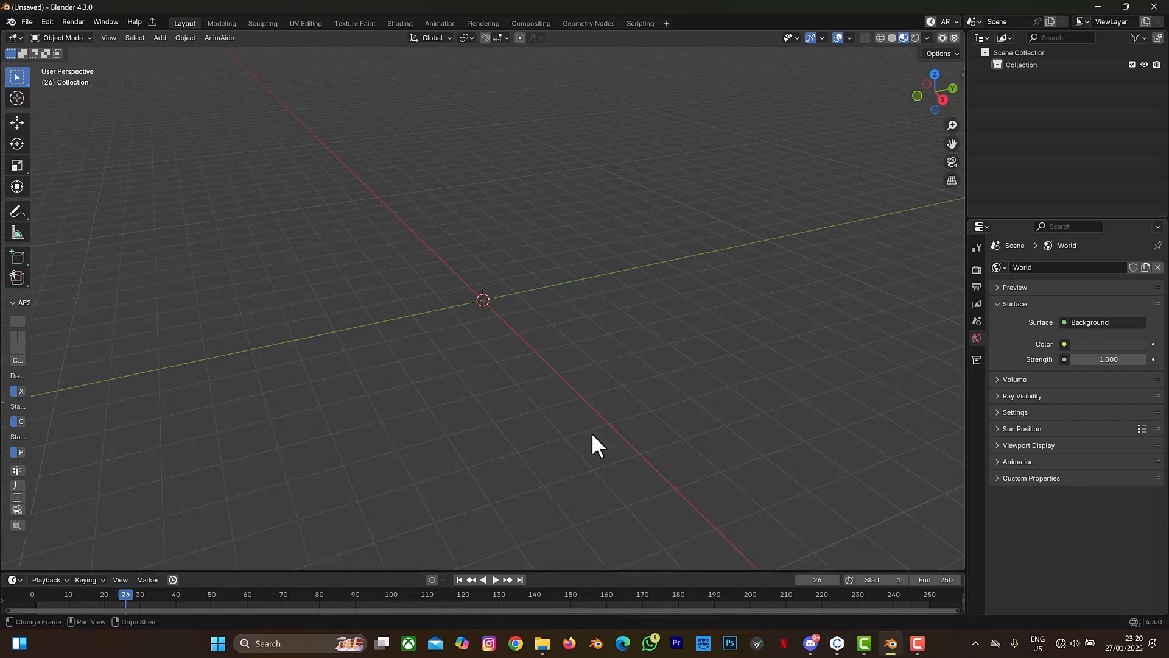
pyautogui.click(30, 20)
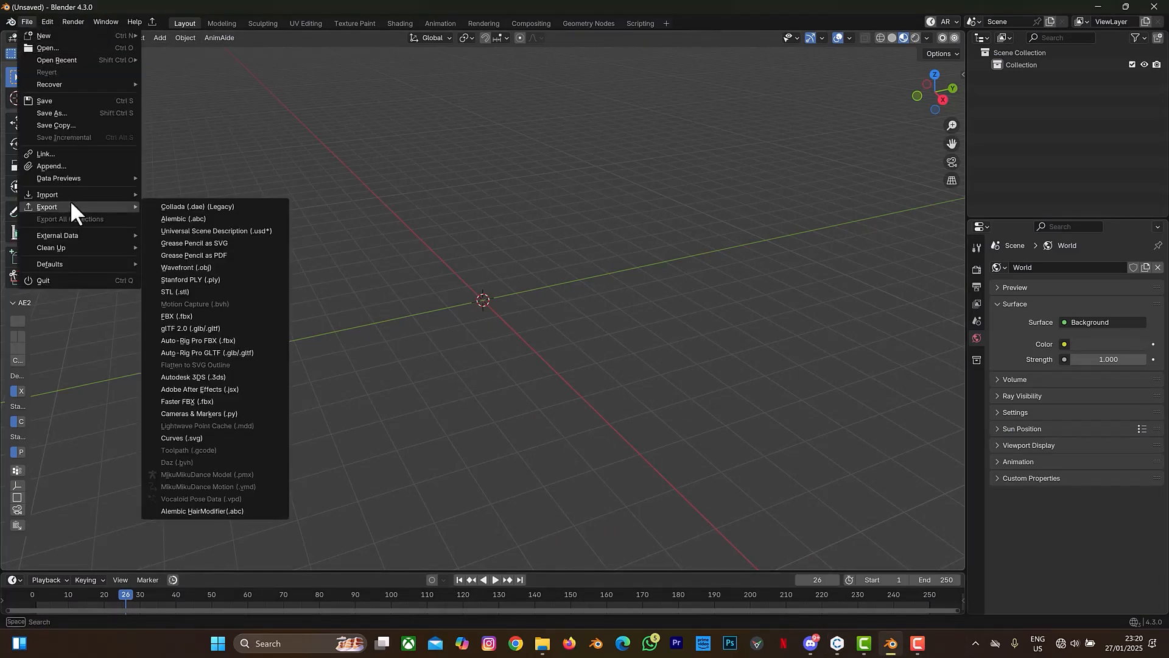
pyautogui.moveTo(71, 196)
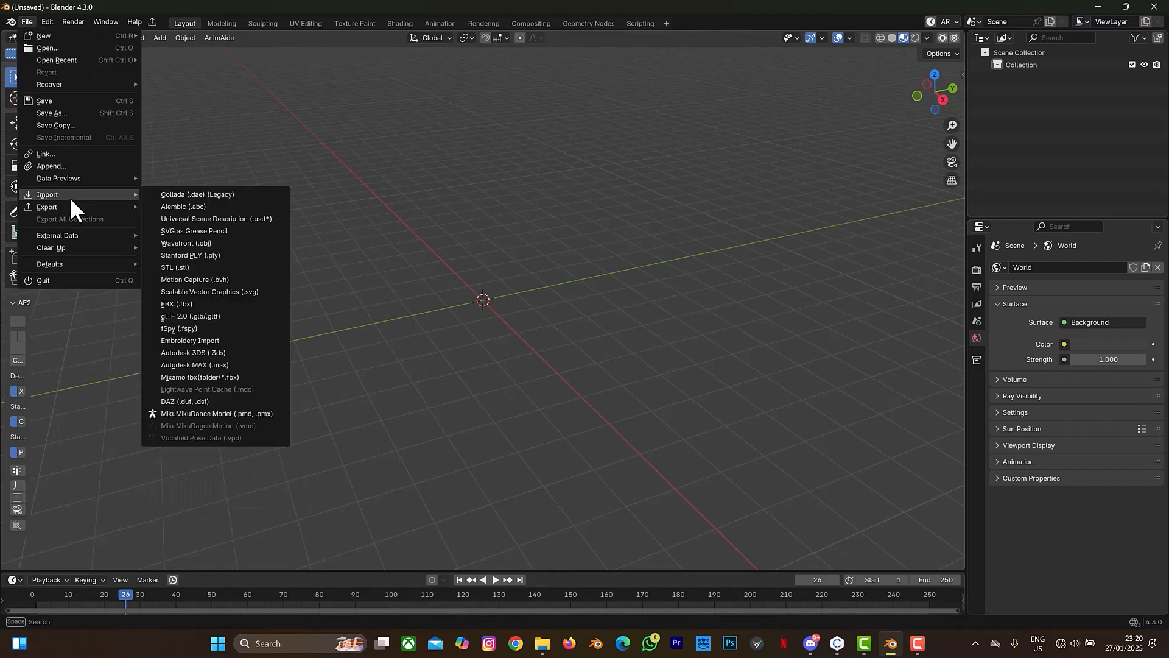
pyautogui.click(181, 206)
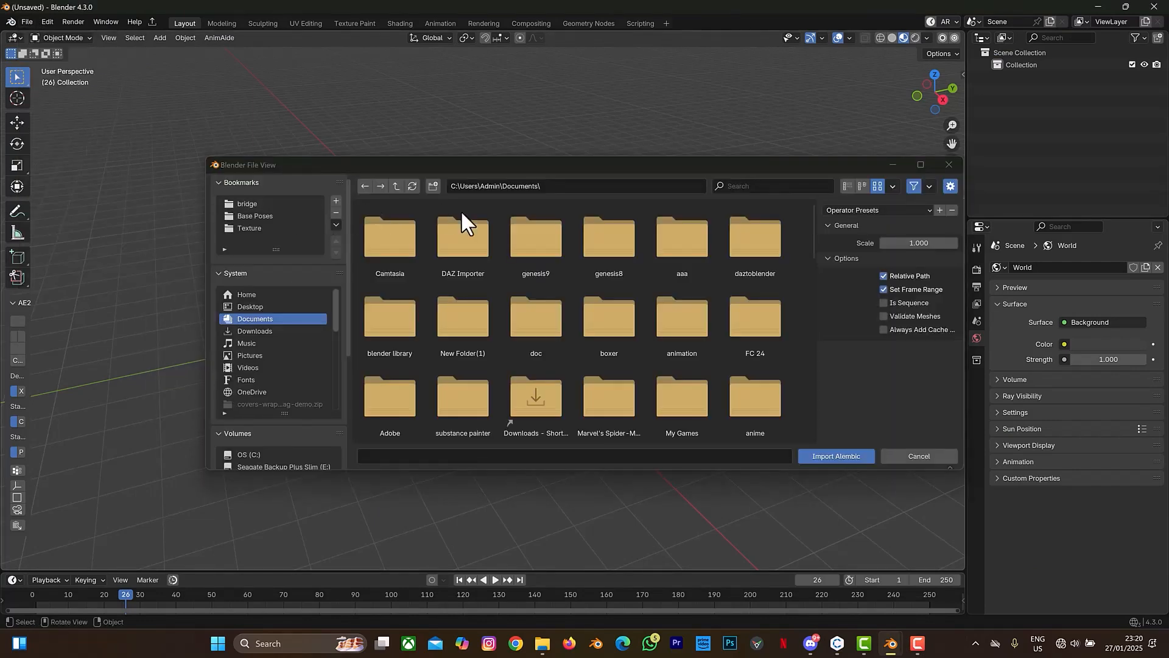
pyautogui.scroll(-10, 290, 339)
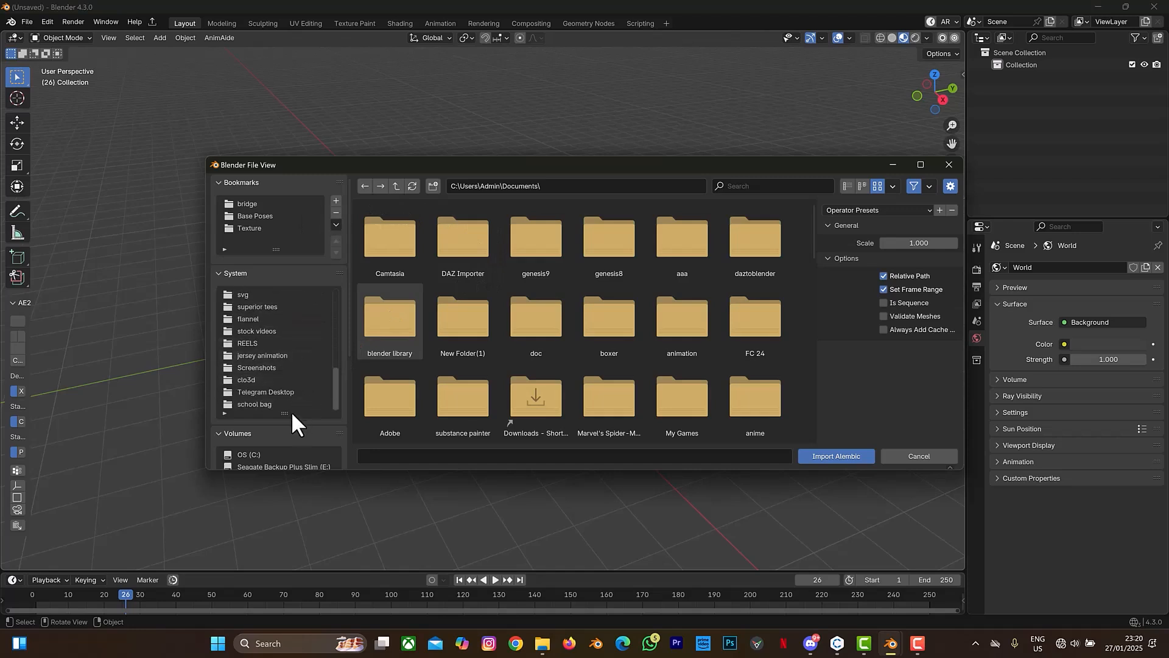
pyautogui.click(290, 405)
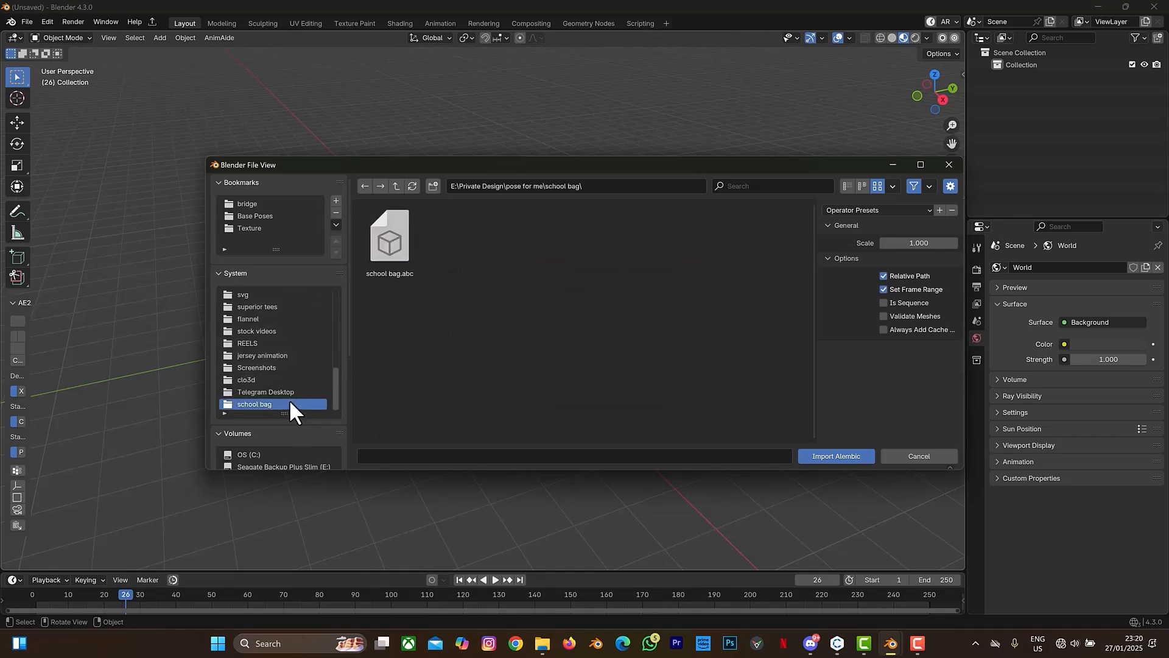
pyautogui.click(400, 186)
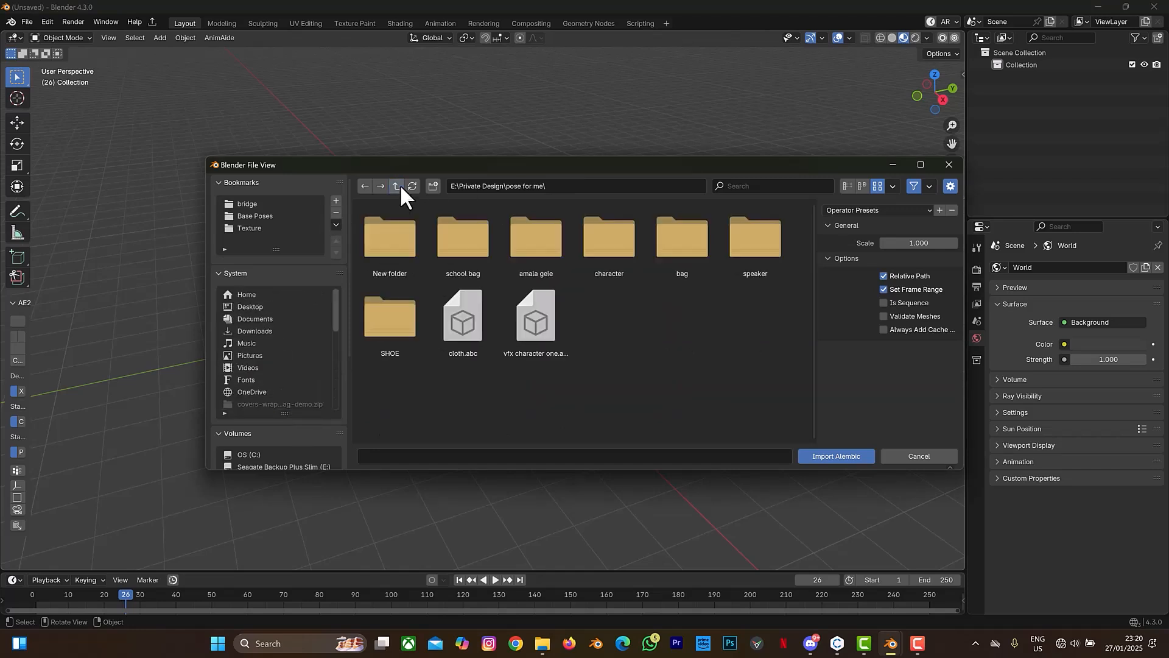
pyautogui.doubleClick(393, 235)
pyautogui.click(394, 231)
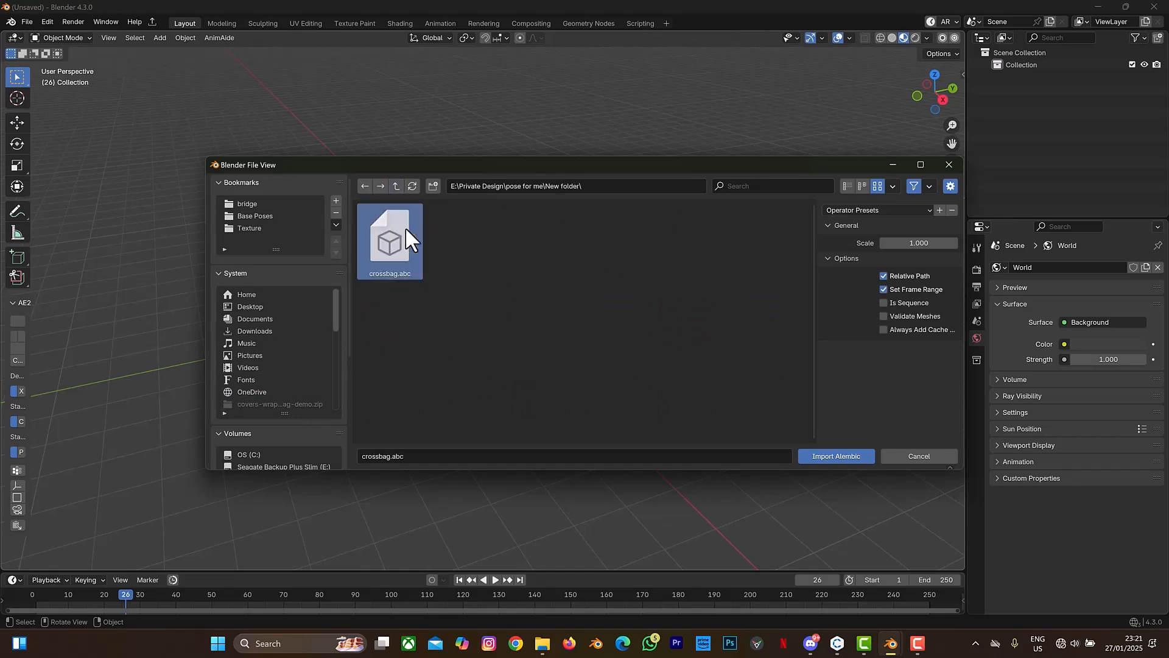
pyautogui.click(838, 456)
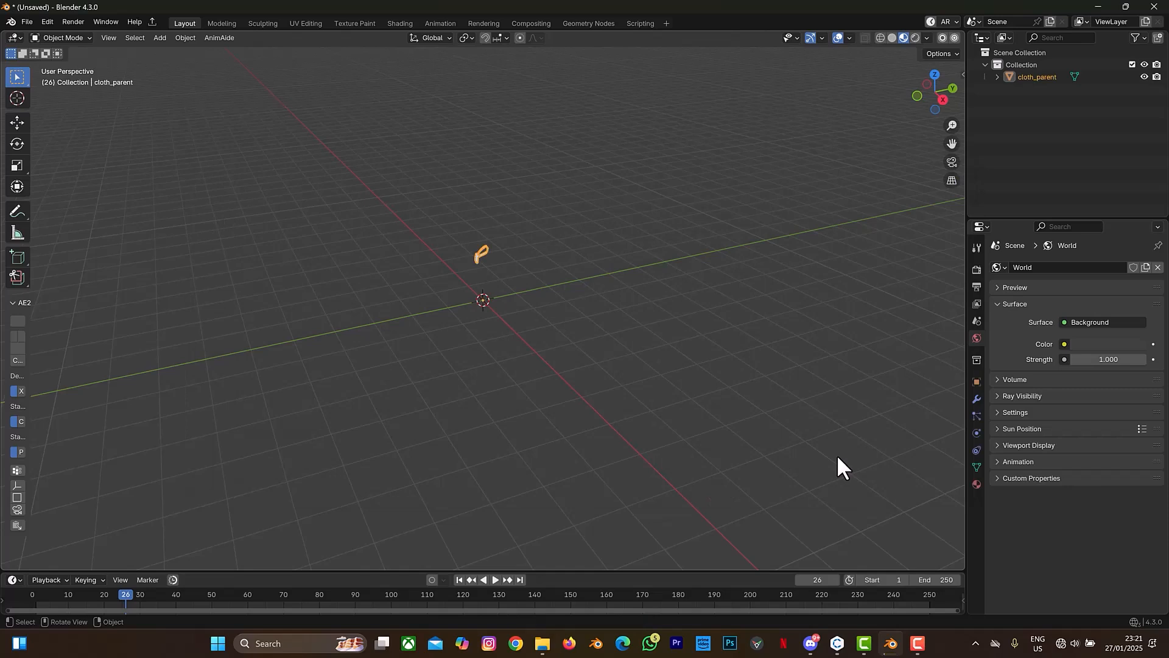
# - Frame the imported bag, switch to the Shading workspace with Material Preview shading, and widen the 3D viewport
pyautogui.scroll(-5, 493, 196)
pyautogui.scroll(8, 497, 207)
pyautogui.press('KP_Decimal')
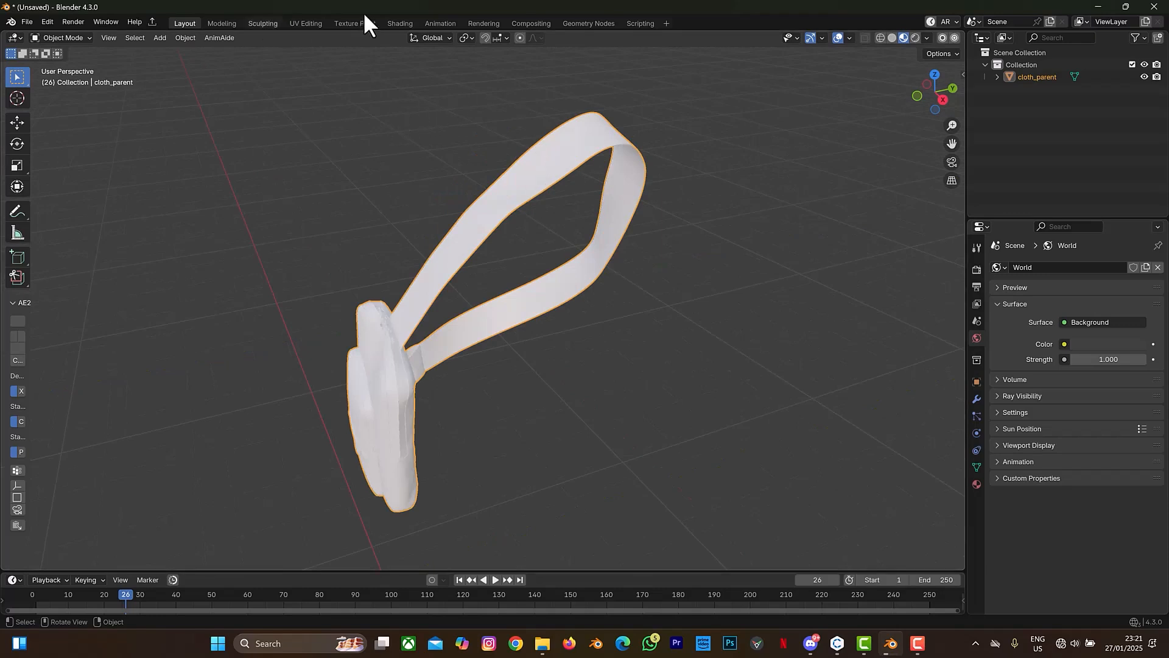
pyautogui.click(393, 21)
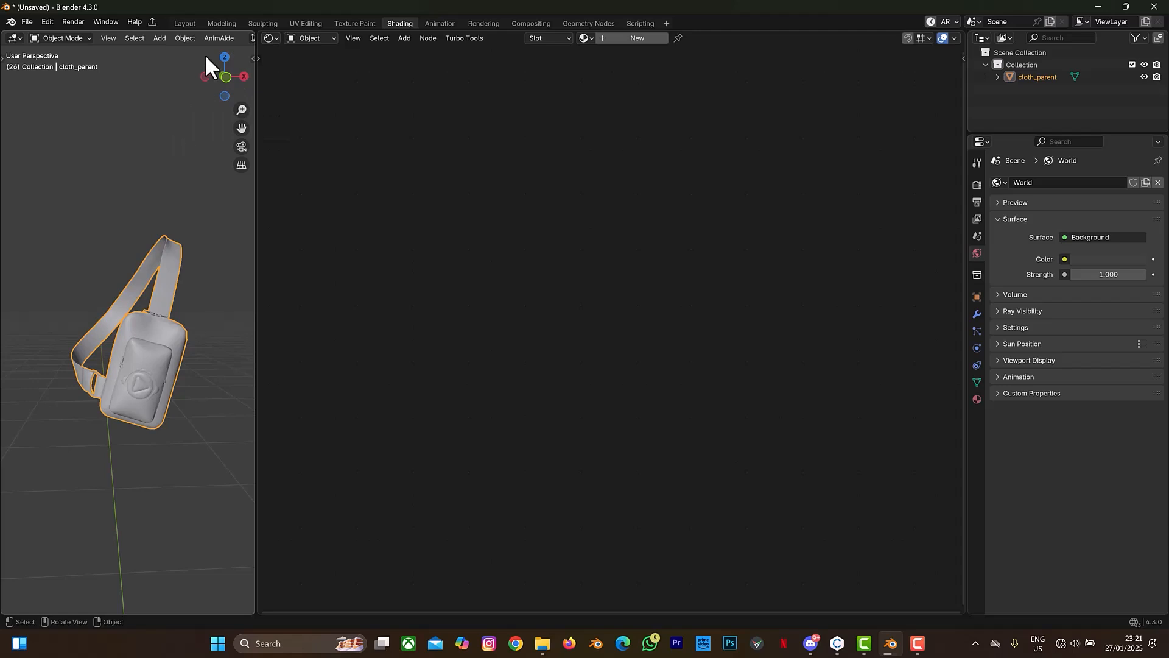
pyautogui.scroll(-5, 212, 35)
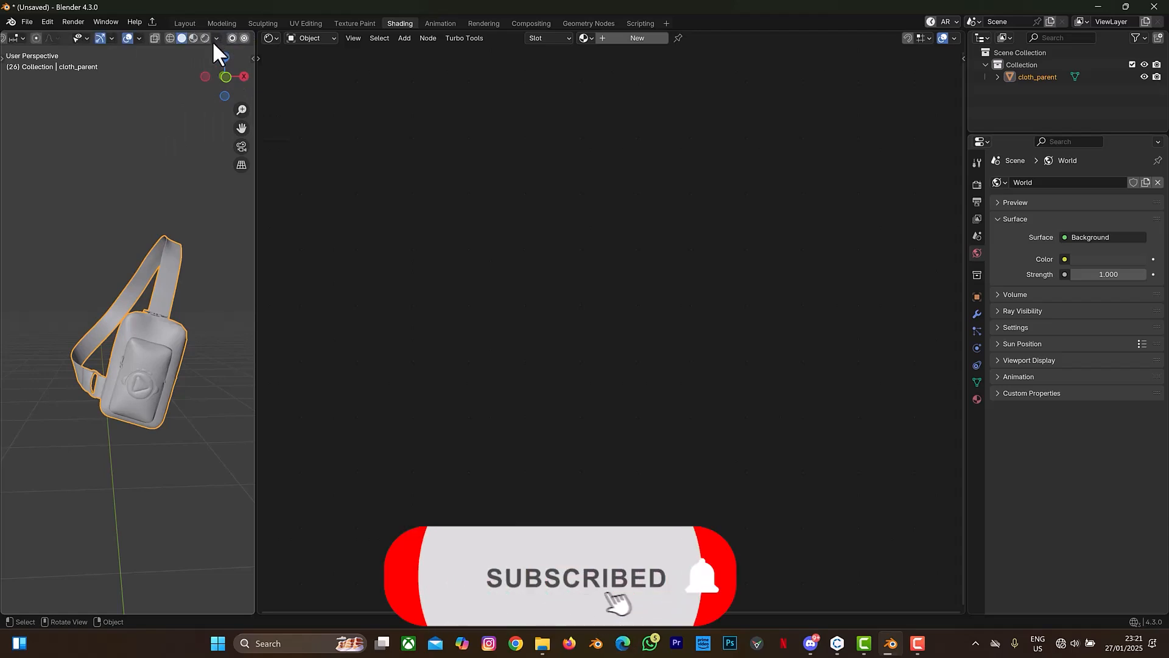
pyautogui.click(192, 37)
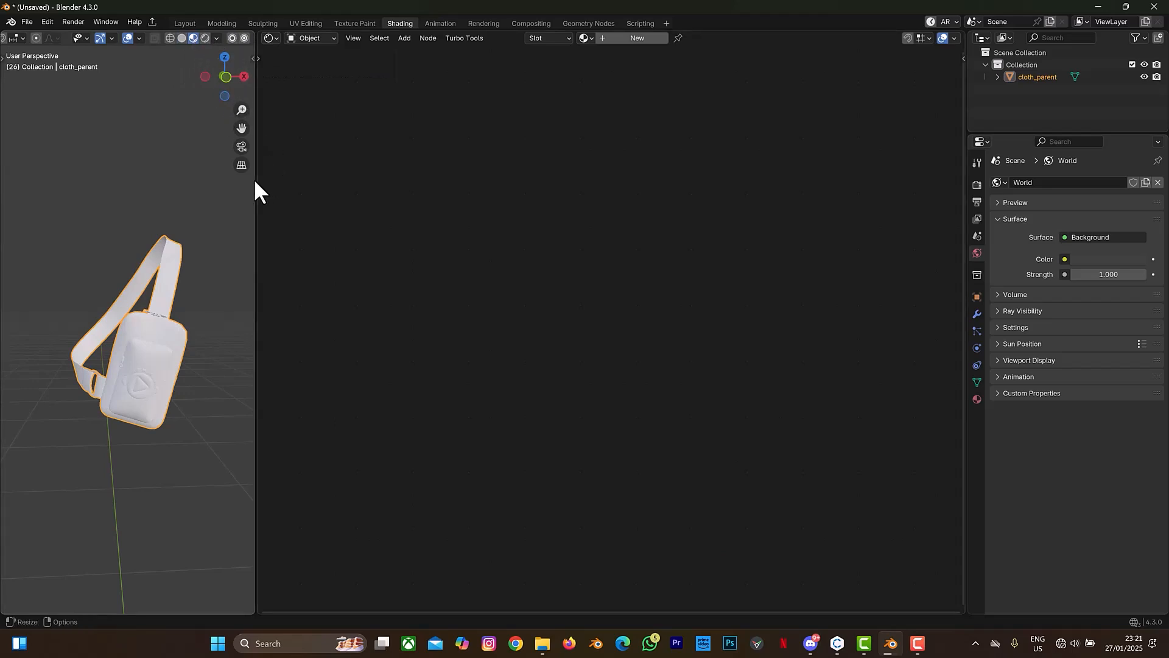
pyautogui.moveTo(255, 182); pyautogui.dragTo(466, 164)
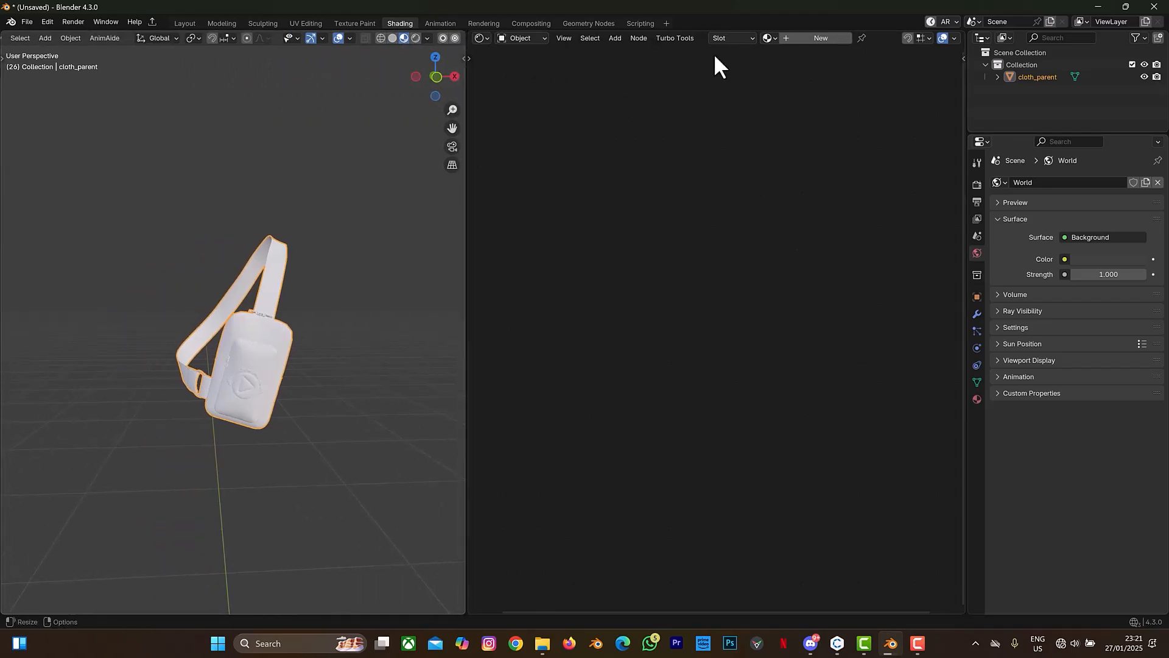
# - Create a new material for the bag and start Principled Texture Setup in "New folder" inside "pose for me"
pyautogui.click(810, 39)
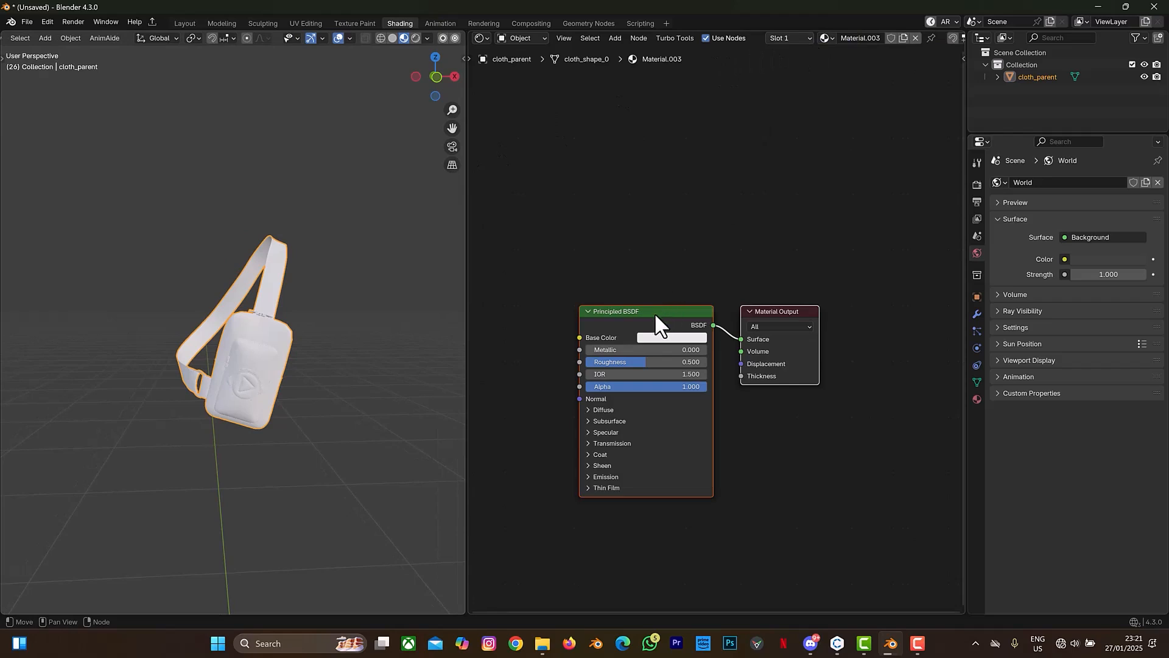
pyautogui.moveTo(655, 313); pyautogui.dragTo(769, 229)
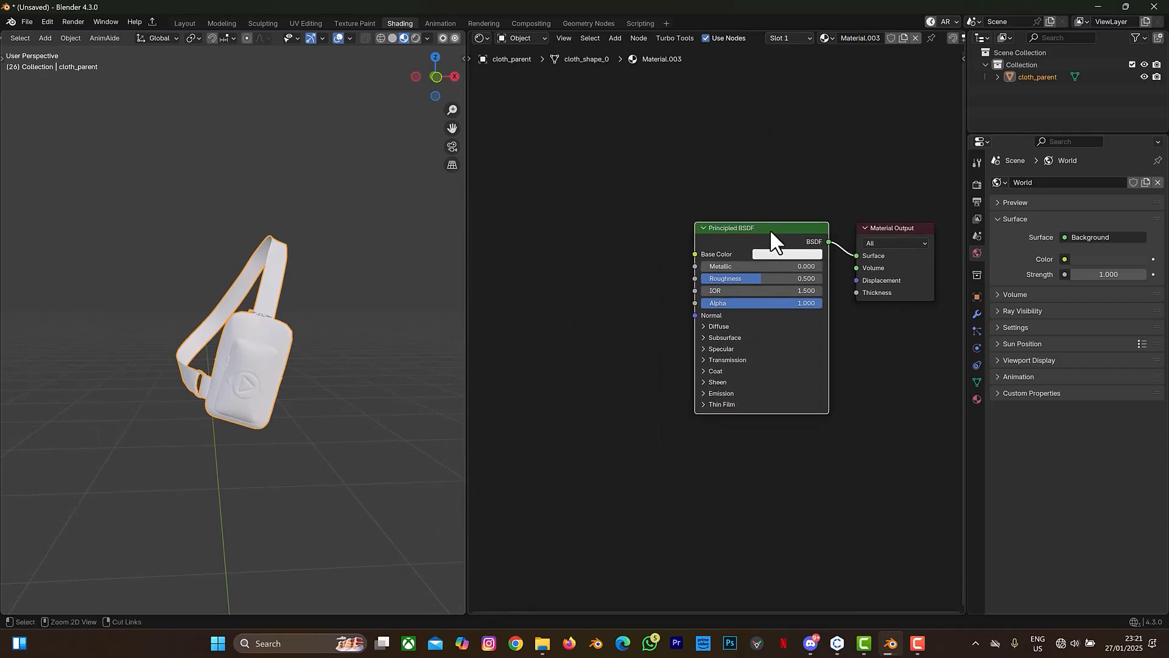
pyautogui.hotkey('ctrl', 'shift', 't')
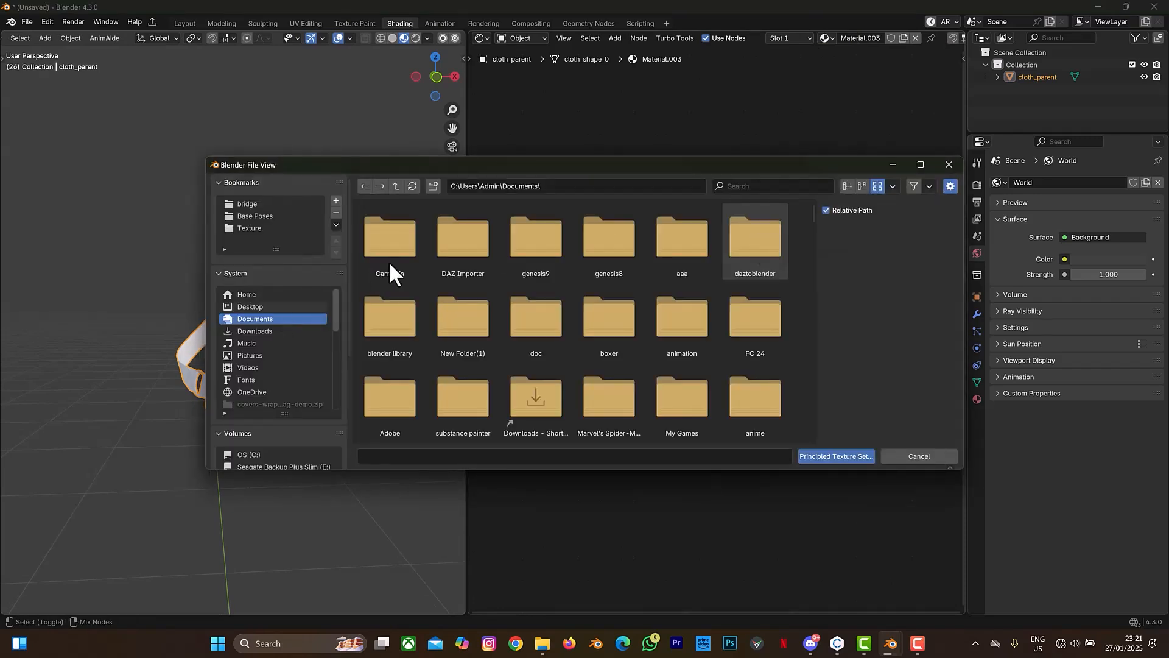
pyautogui.scroll(-8, 273, 368)
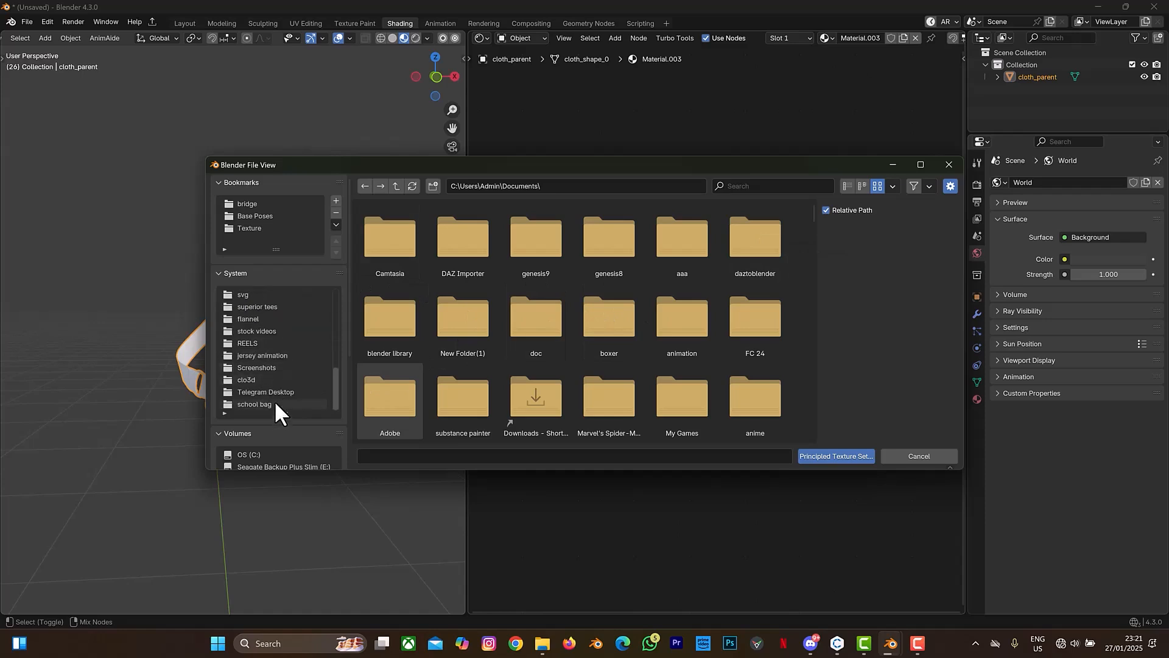
pyautogui.click(276, 403)
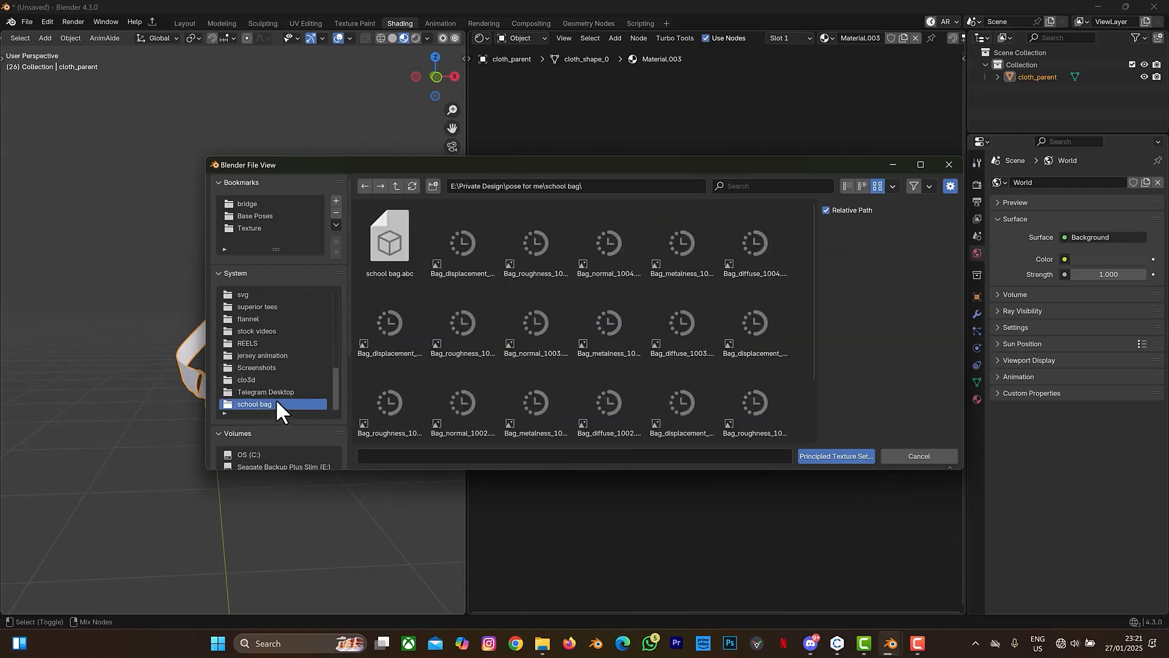
pyautogui.click(396, 183)
pyautogui.doubleClick(403, 224)
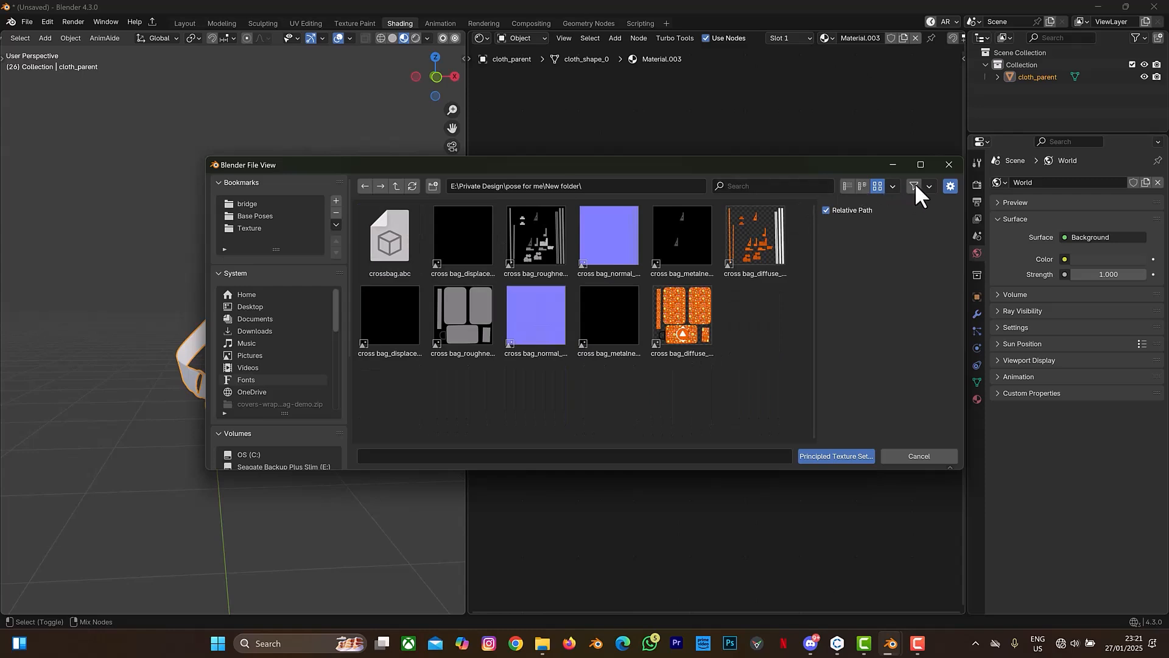
# - Sort the files by name and load all the cross bag PNG textures into the Principled Texture Setup
pyautogui.click(897, 186)
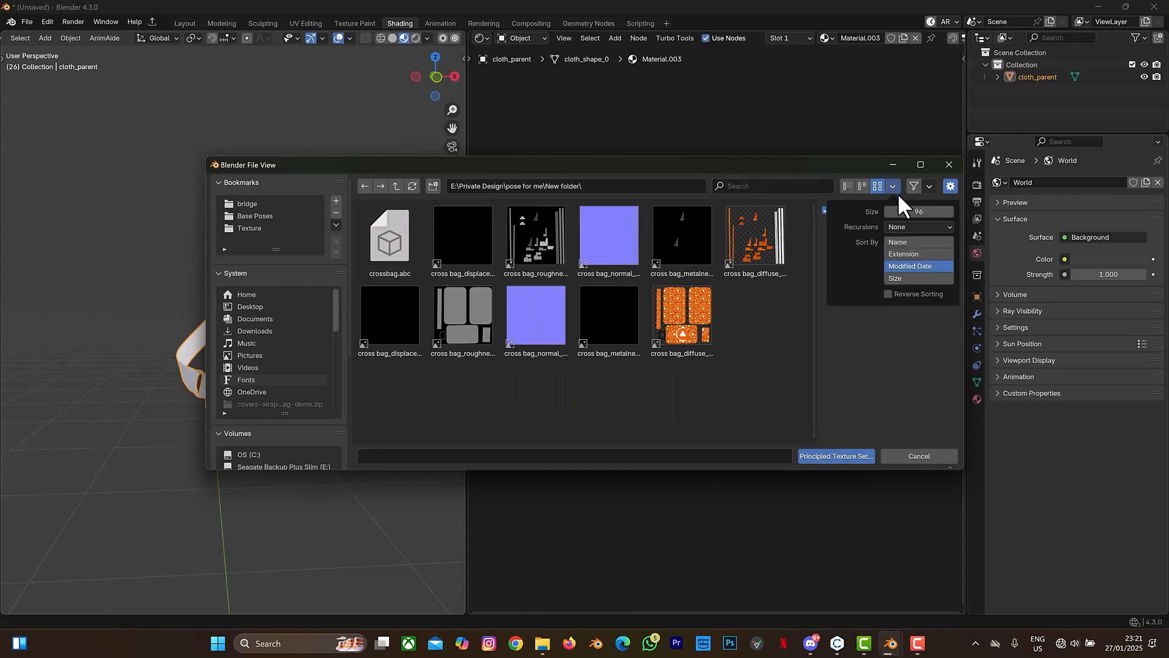
pyautogui.click(908, 242)
pyautogui.click(400, 217)
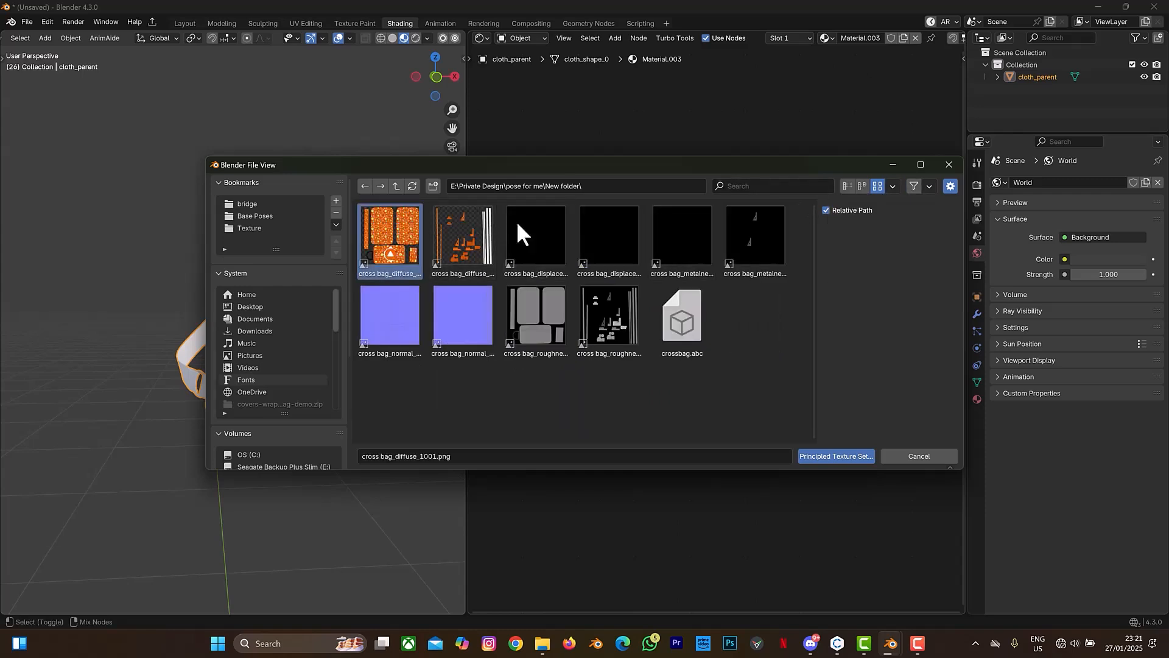
pyautogui.keyDown('shift'); pyautogui.click(625, 313); pyautogui.keyUp('shift')
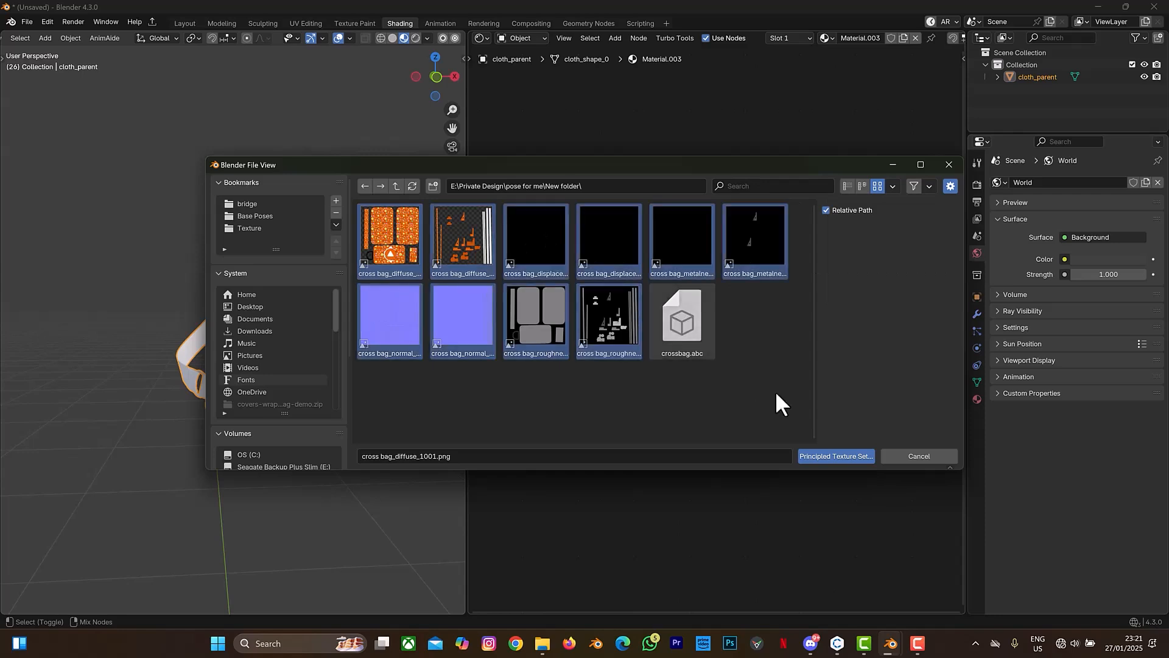
pyautogui.click(835, 457)
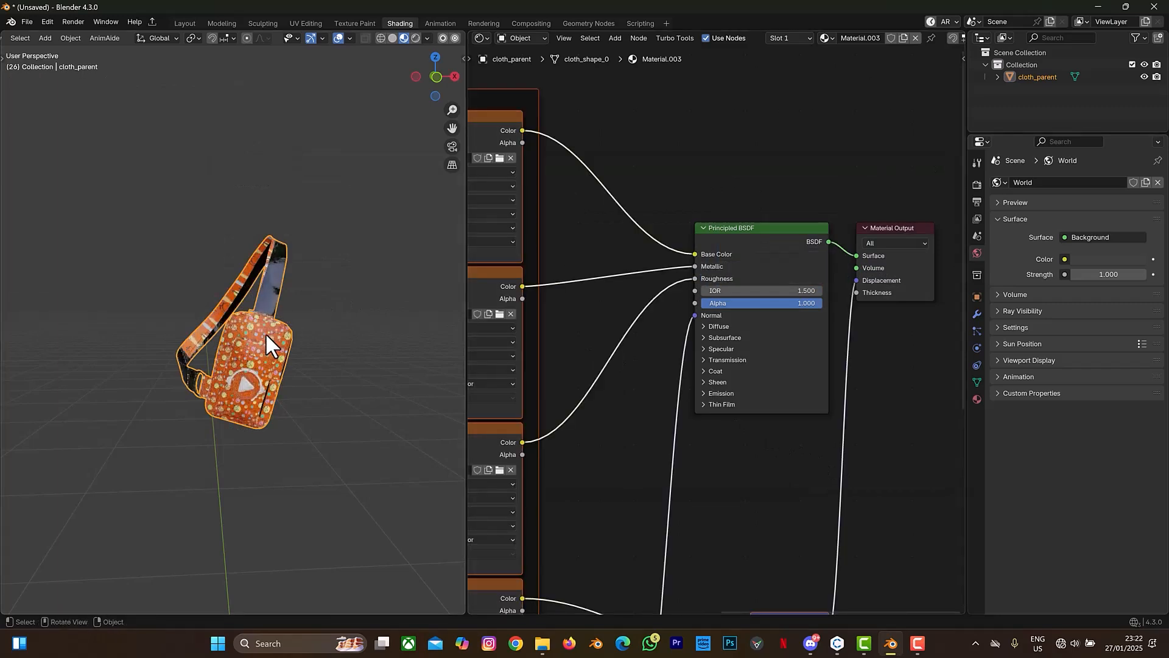
# - Replace the Base Color texture's image with both diffuse tiles, cross bag_diffuse_1001.png and cross bag_diffuse_1002.png
pyautogui.moveTo(639, 308); pyautogui.dragTo(755, 327, button='middle')
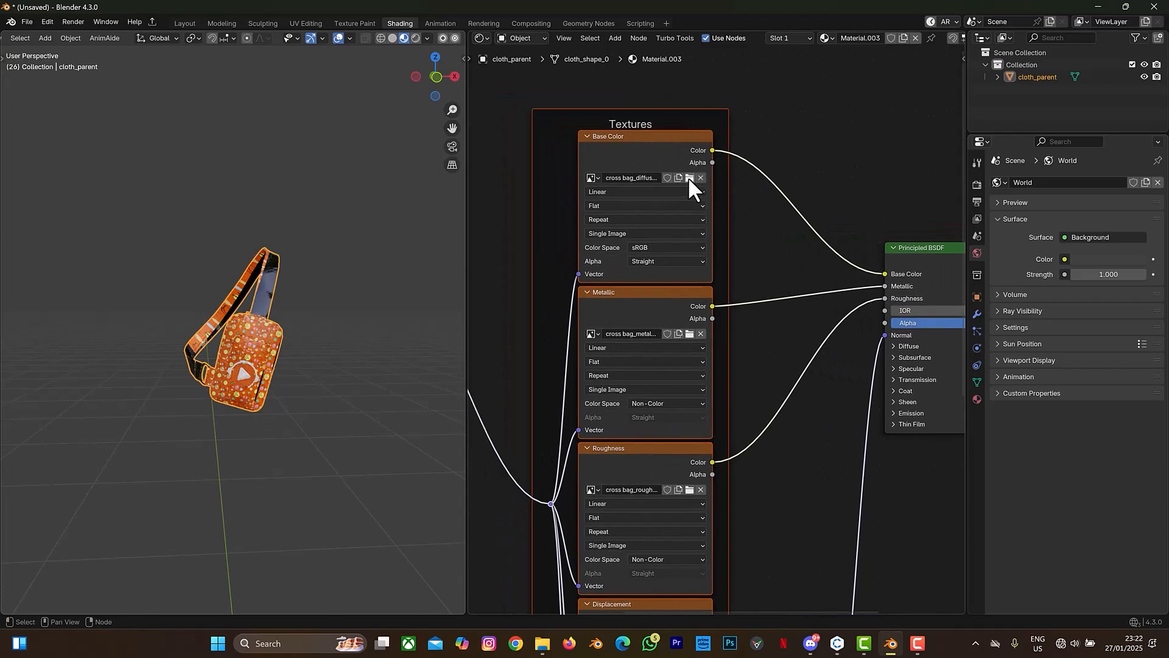
pyautogui.click(689, 178)
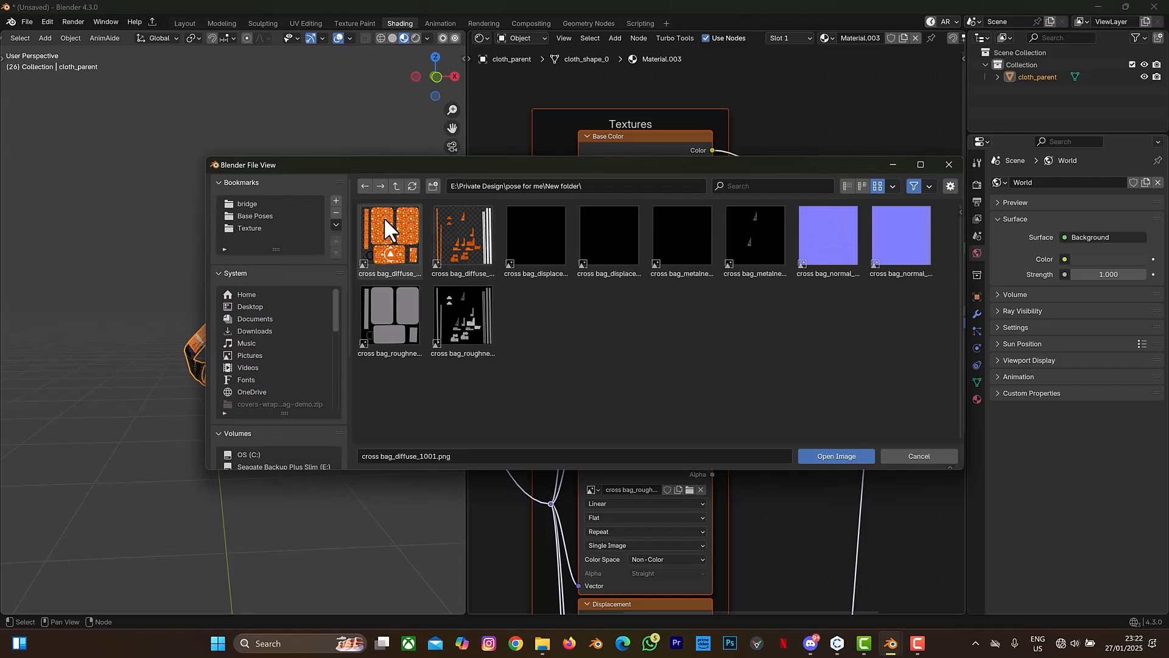
pyautogui.click(384, 217)
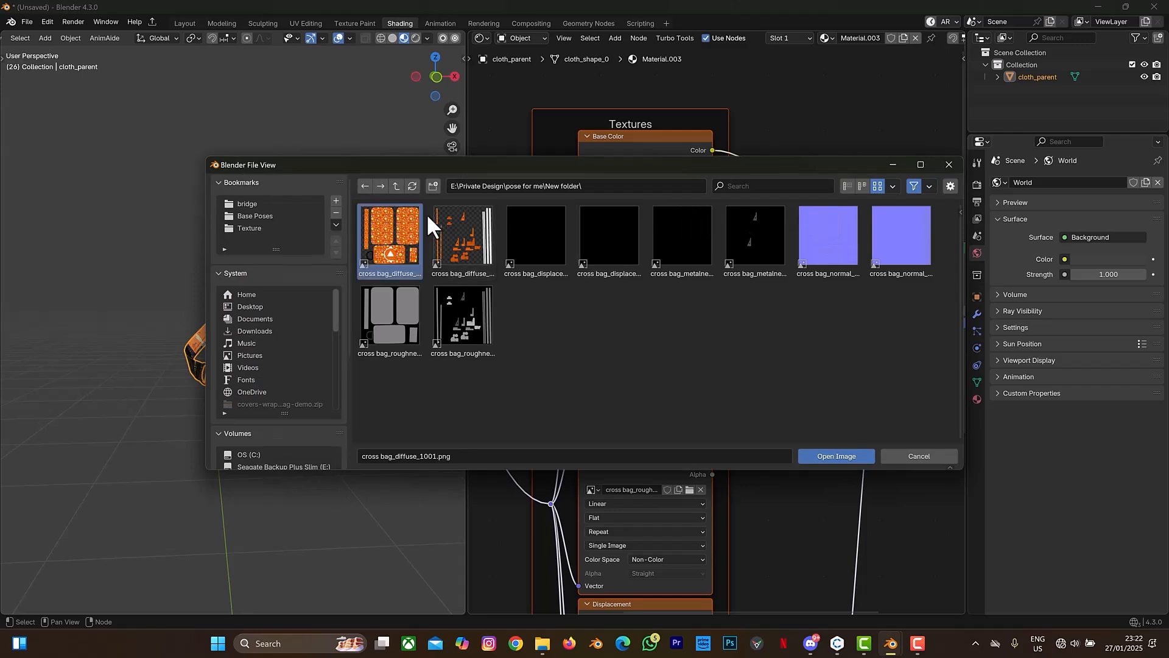
pyautogui.keyDown('shift'); pyautogui.click(463, 218); pyautogui.keyUp('shift')
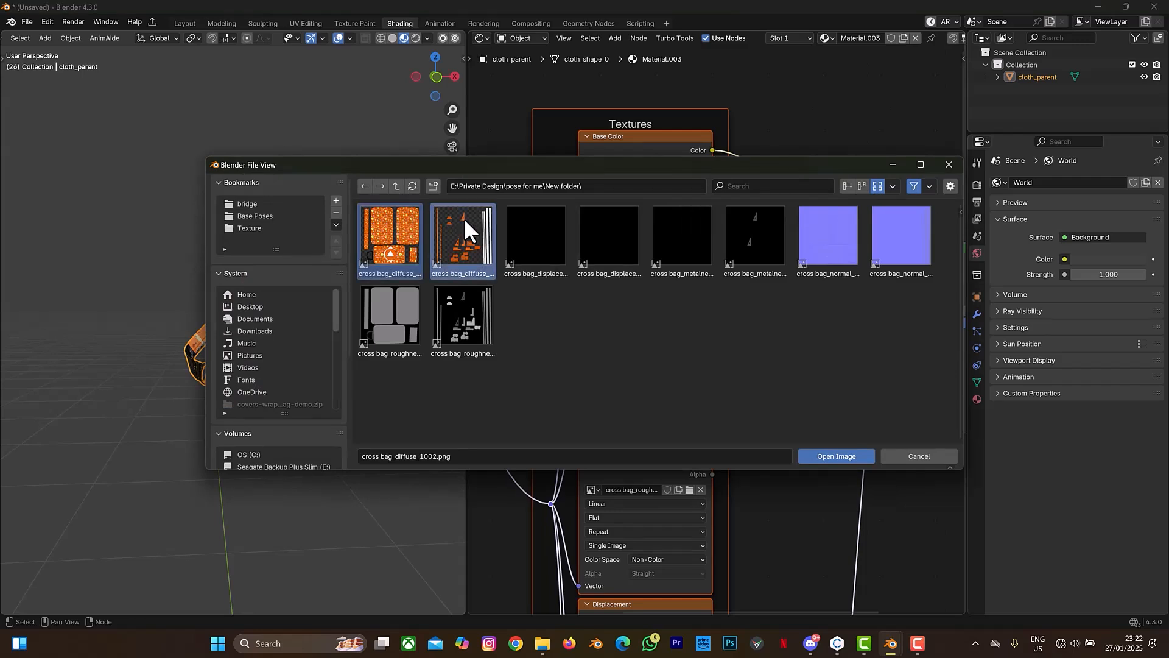
pyautogui.click(841, 453)
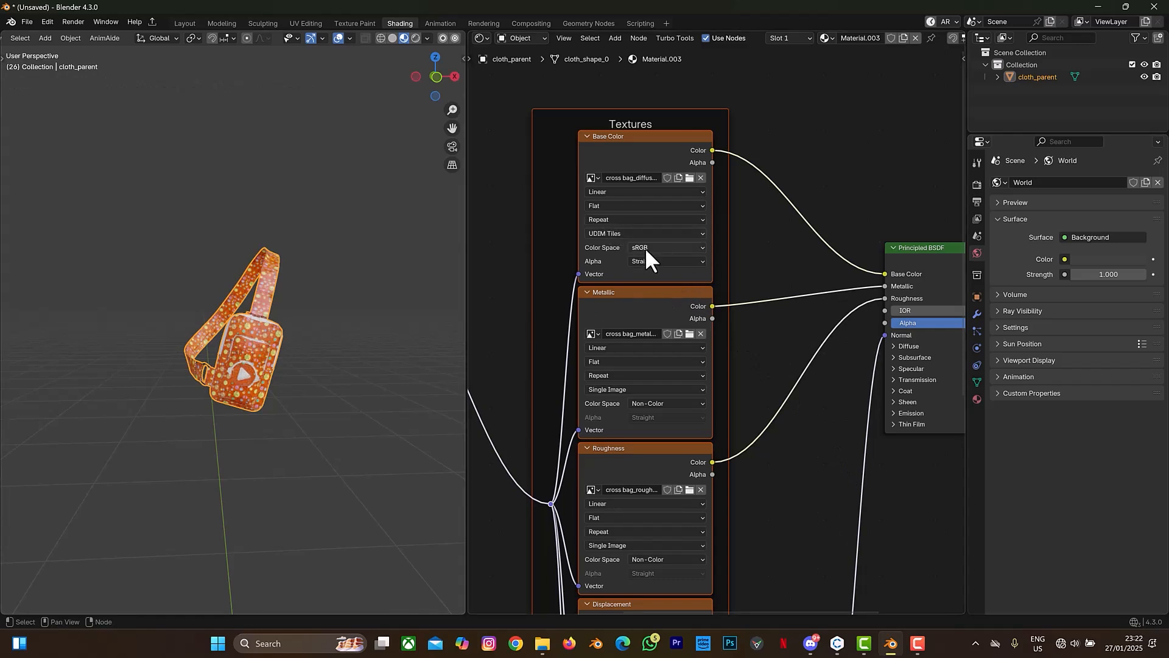
# - Replace the Metallic texture's image with both cross bag metalness tiles and set its color space to Non-Color
pyautogui.click(690, 334)
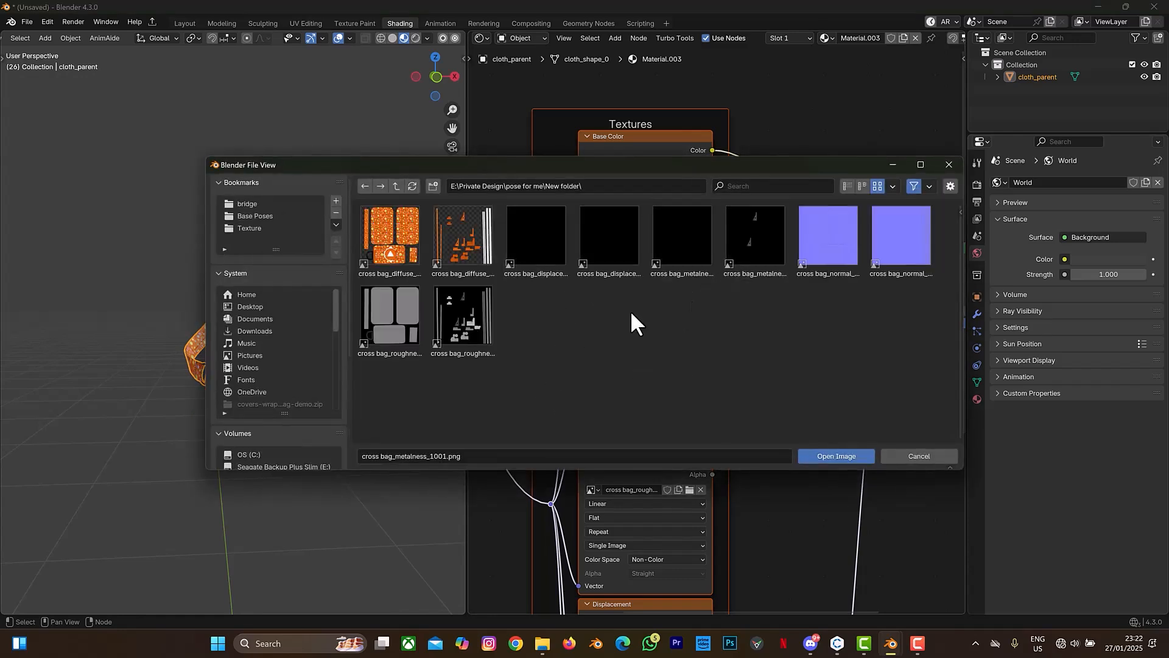
pyautogui.click(685, 249)
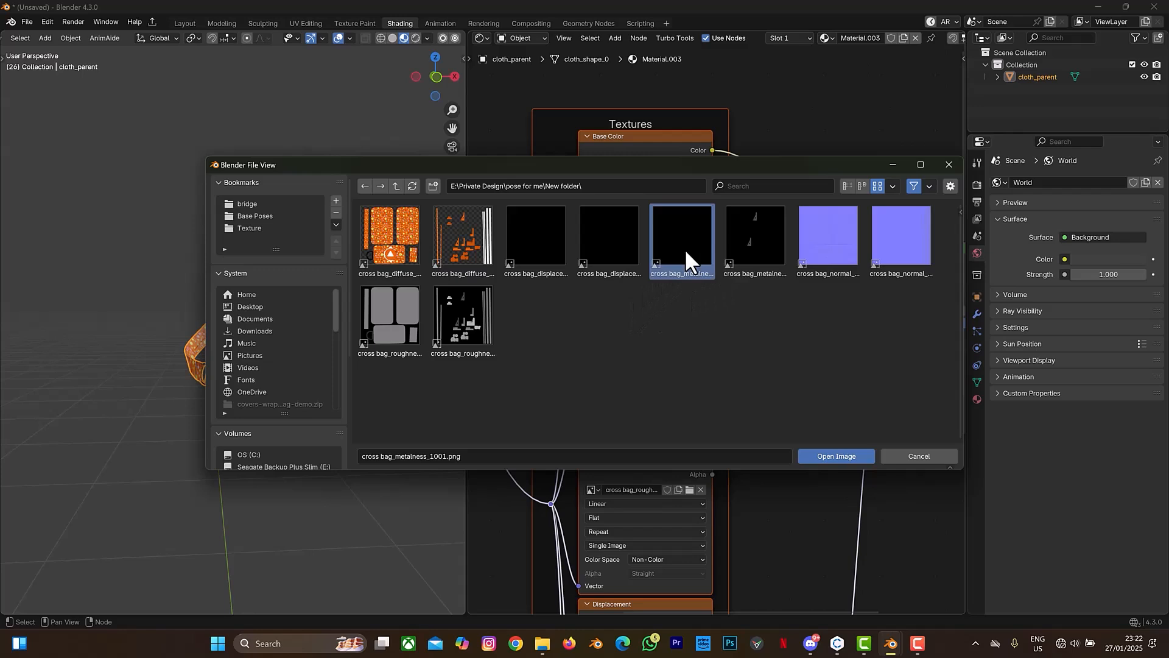
pyautogui.keyDown('shift'); pyautogui.click(749, 246); pyautogui.keyUp('shift')
pyautogui.click(831, 459)
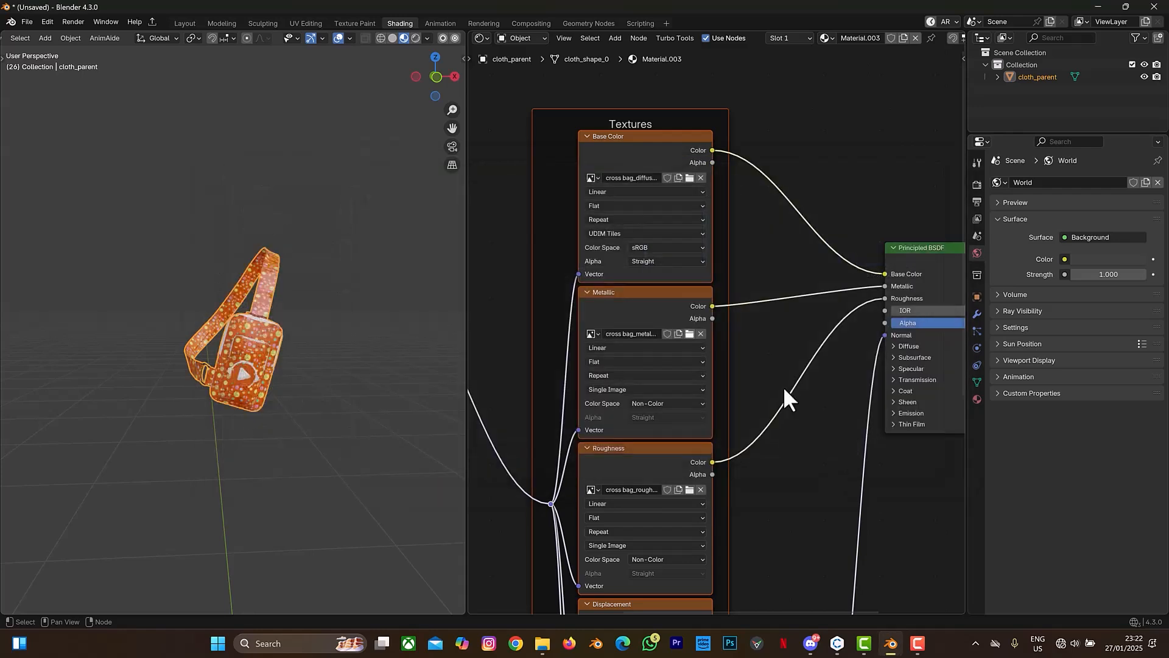
pyautogui.click(689, 402)
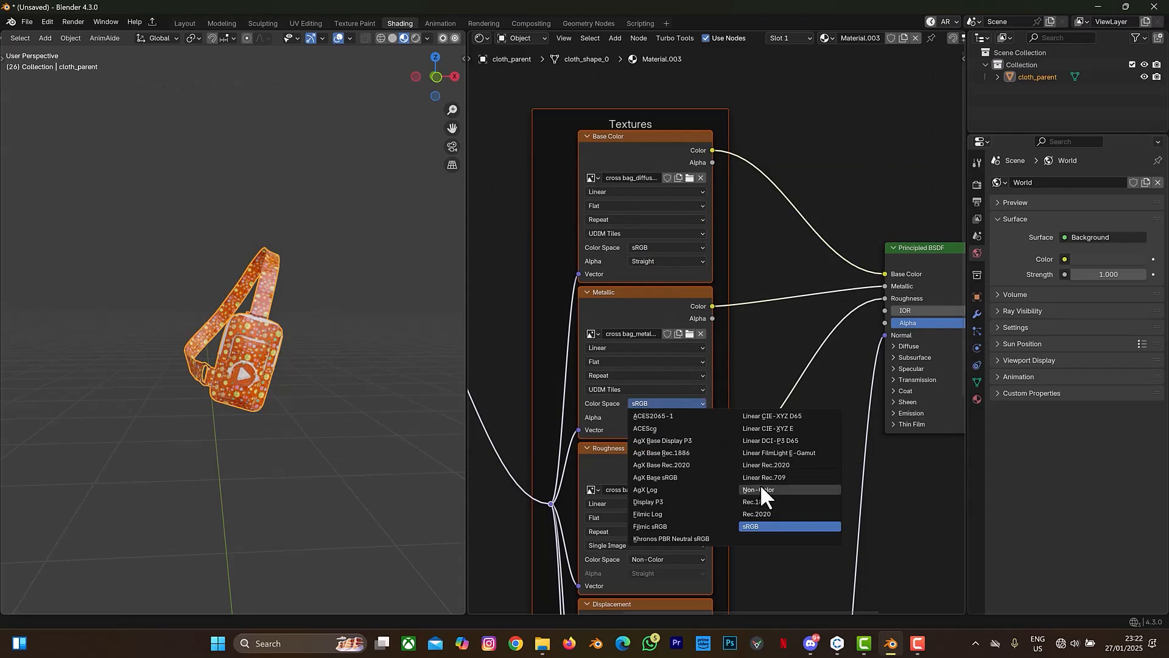
pyautogui.click(760, 489)
# - Replace the Roughness texture's image with both cross bag roughness tiles, 1001 and 1002, and set its color space to Non-Color
pyautogui.moveTo(783, 467); pyautogui.dragTo(791, 349, button='middle')
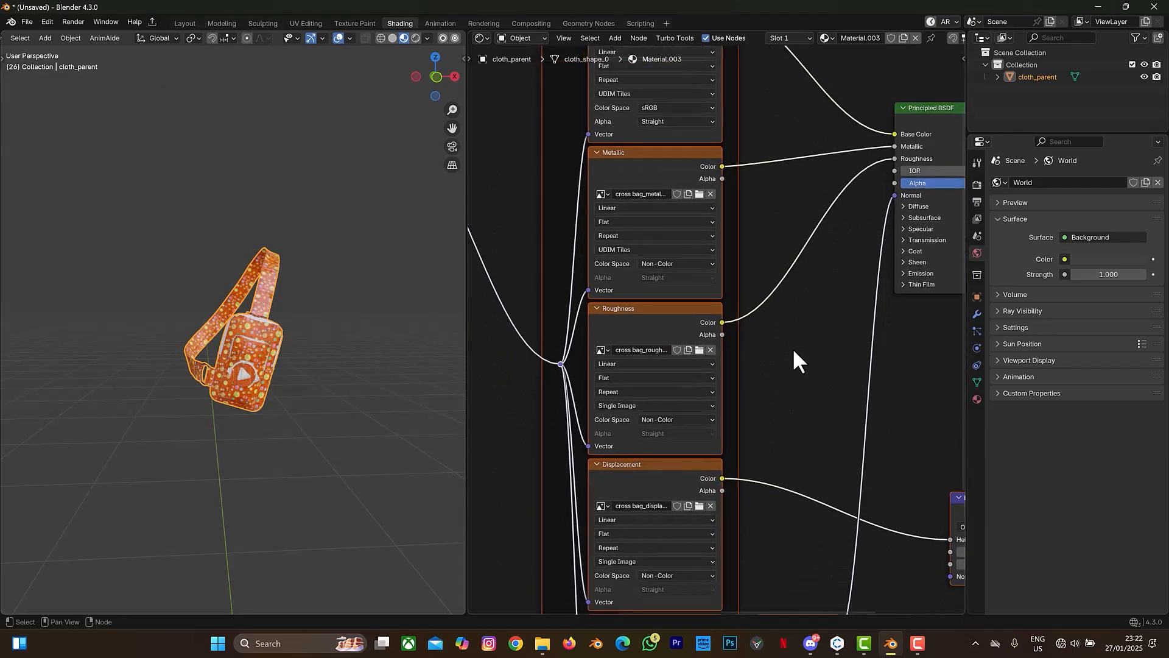
pyautogui.click(700, 343)
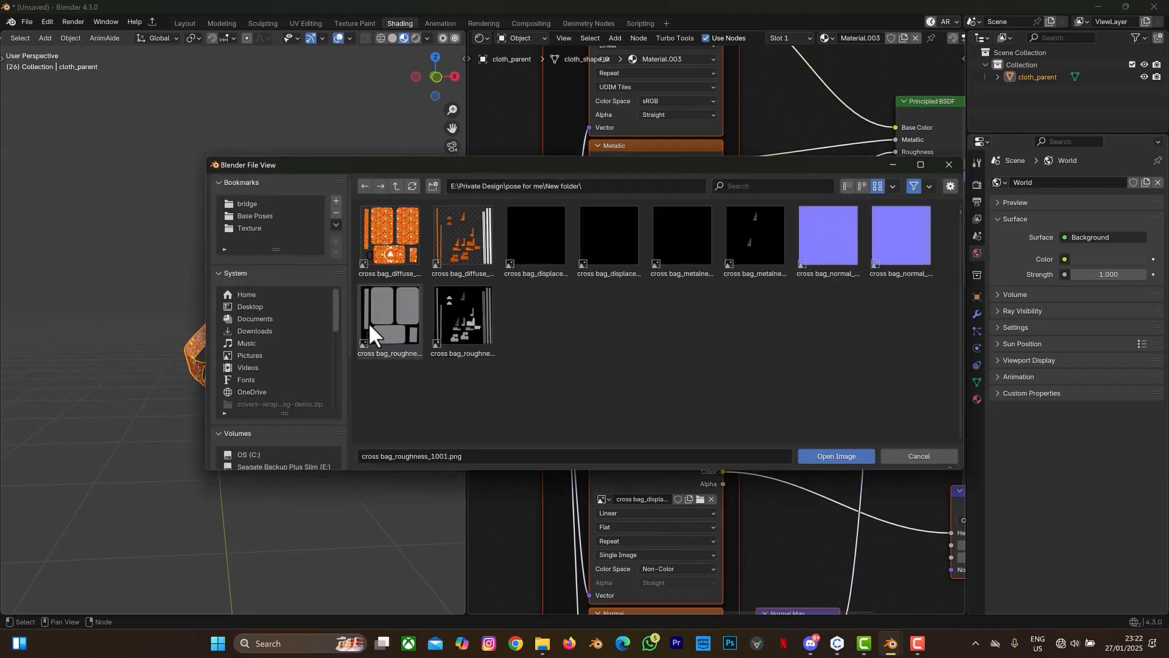
pyautogui.click(368, 322)
pyautogui.keyDown('shift'); pyautogui.click(439, 323); pyautogui.keyUp('shift')
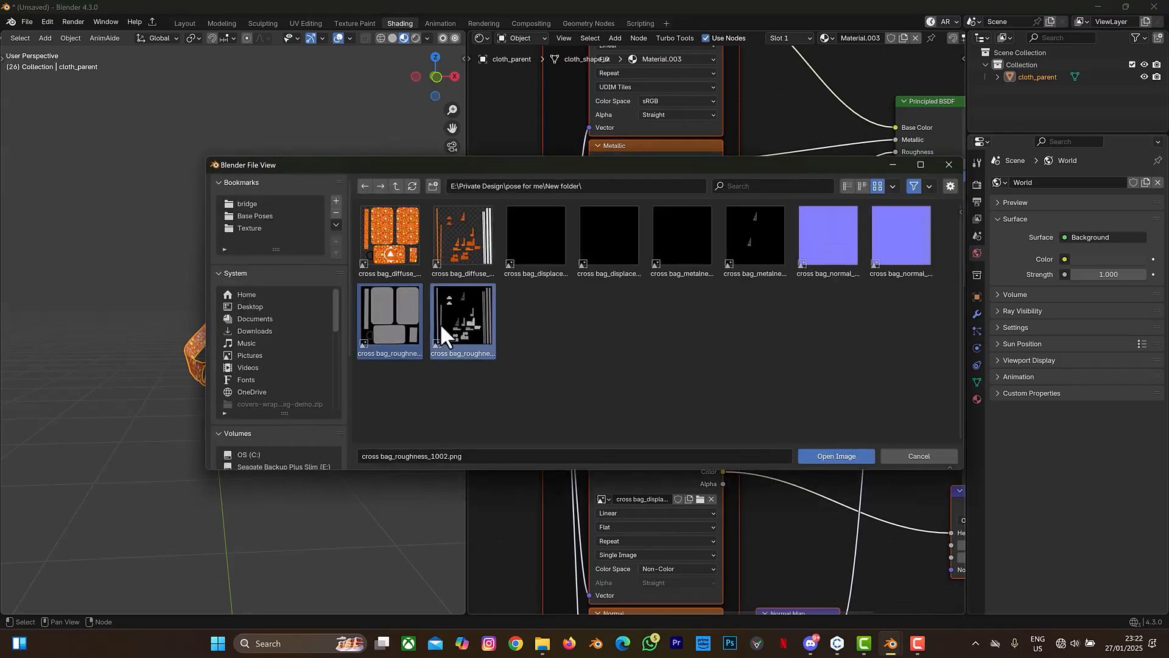
pyautogui.click(817, 458)
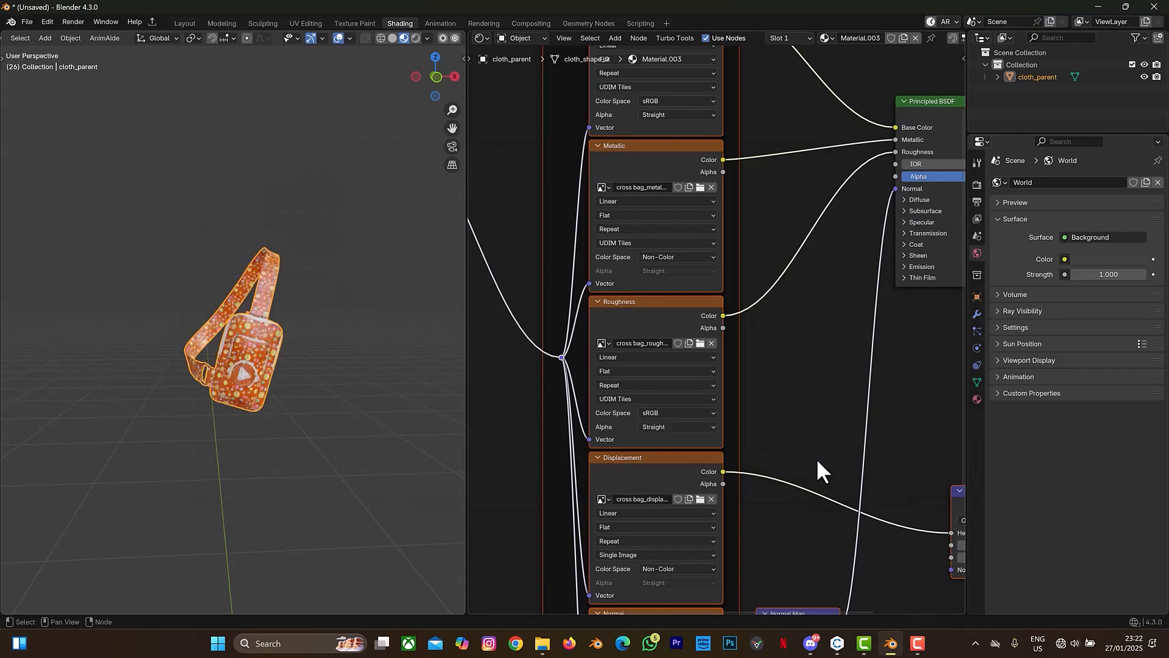
pyautogui.moveTo(777, 447); pyautogui.dragTo(766, 347, button='middle')
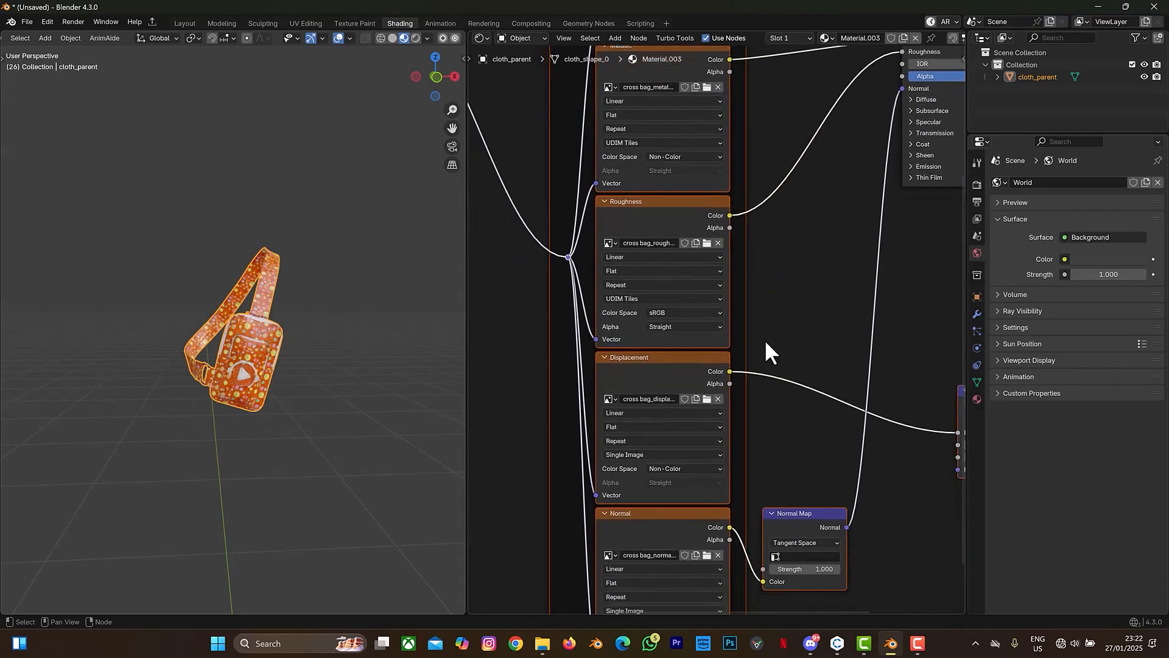
pyautogui.click(695, 310)
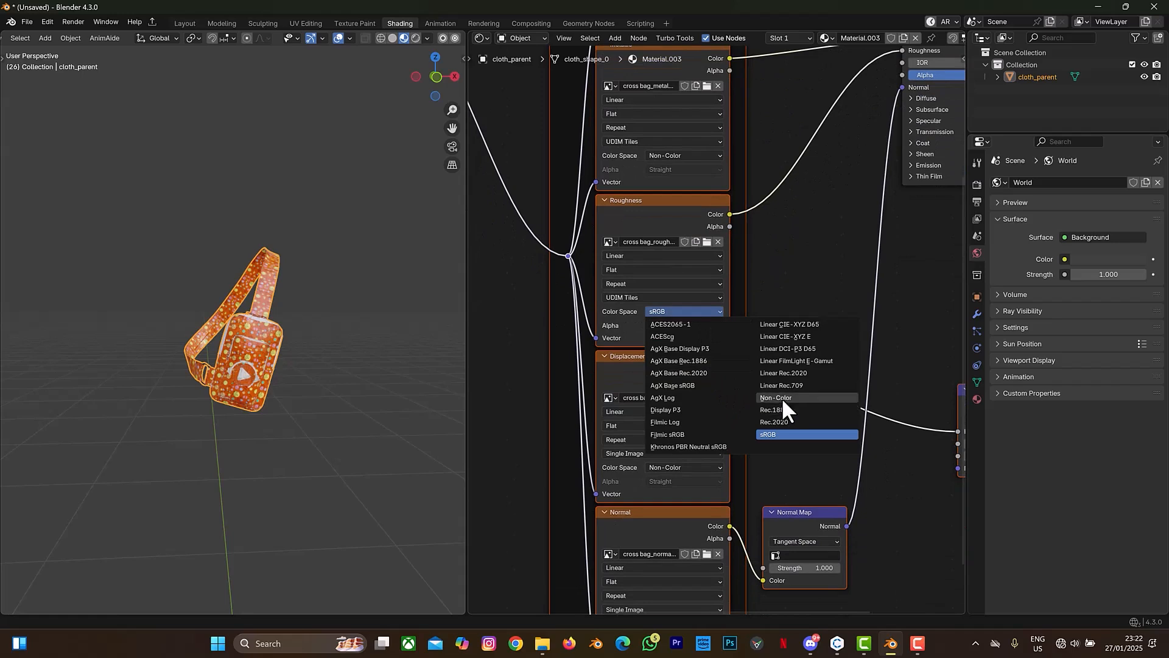
pyautogui.press('Return')
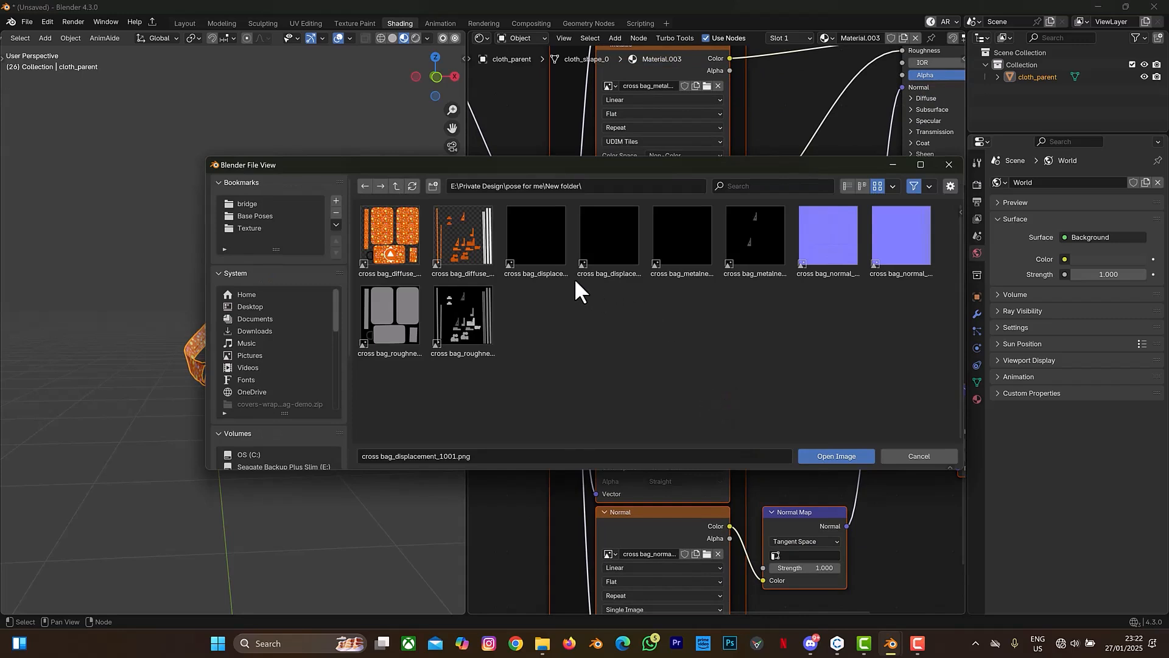
# - Replace the Displacement texture's image with both cross bag displacement tiles and set its color space to Non-Color
pyautogui.click(555, 260)
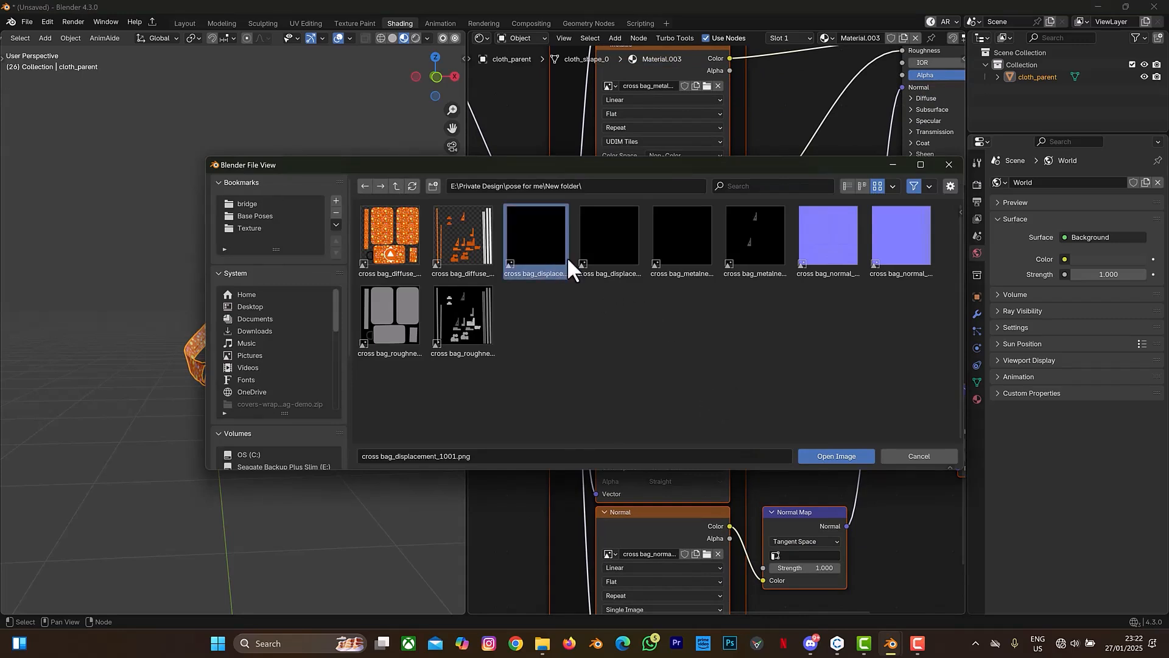
pyautogui.keyDown('shift'); pyautogui.click(605, 254); pyautogui.keyUp('shift')
pyautogui.click(839, 455)
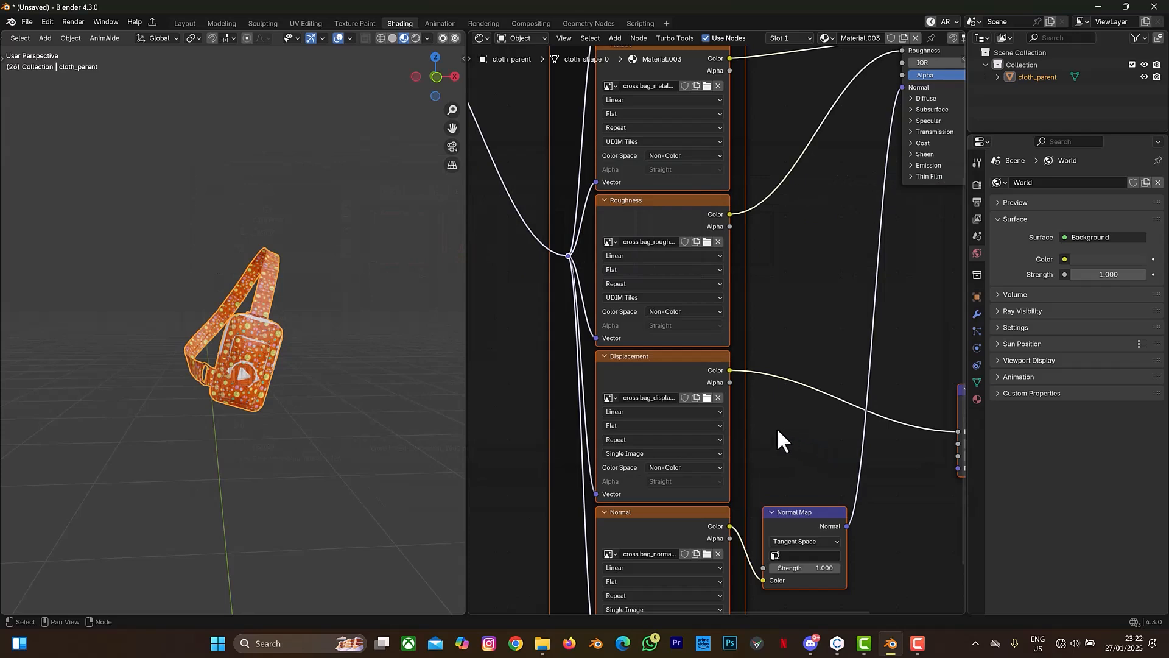
pyautogui.moveTo(776, 430); pyautogui.dragTo(775, 250, button='middle')
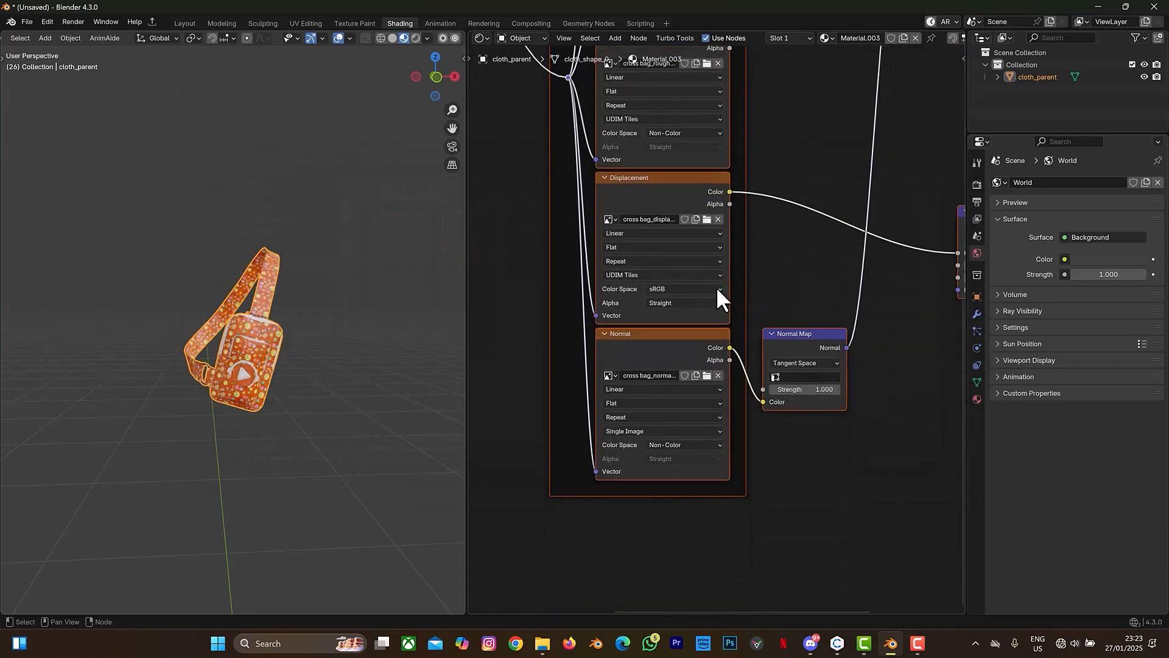
pyautogui.click(708, 287)
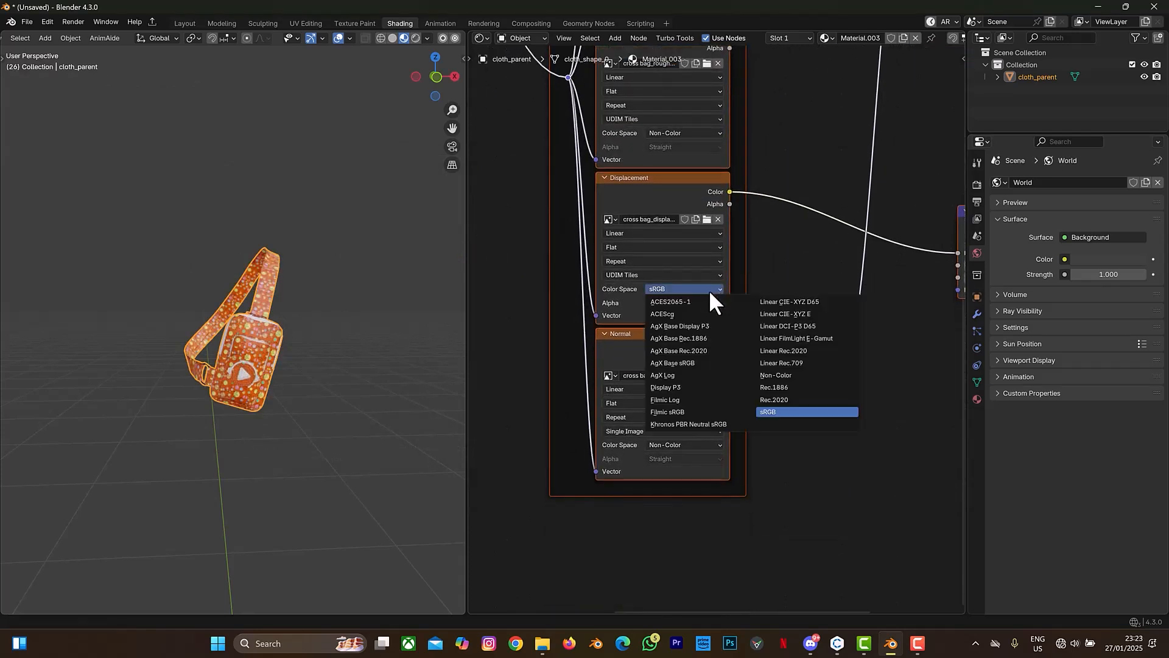
pyautogui.click(777, 374)
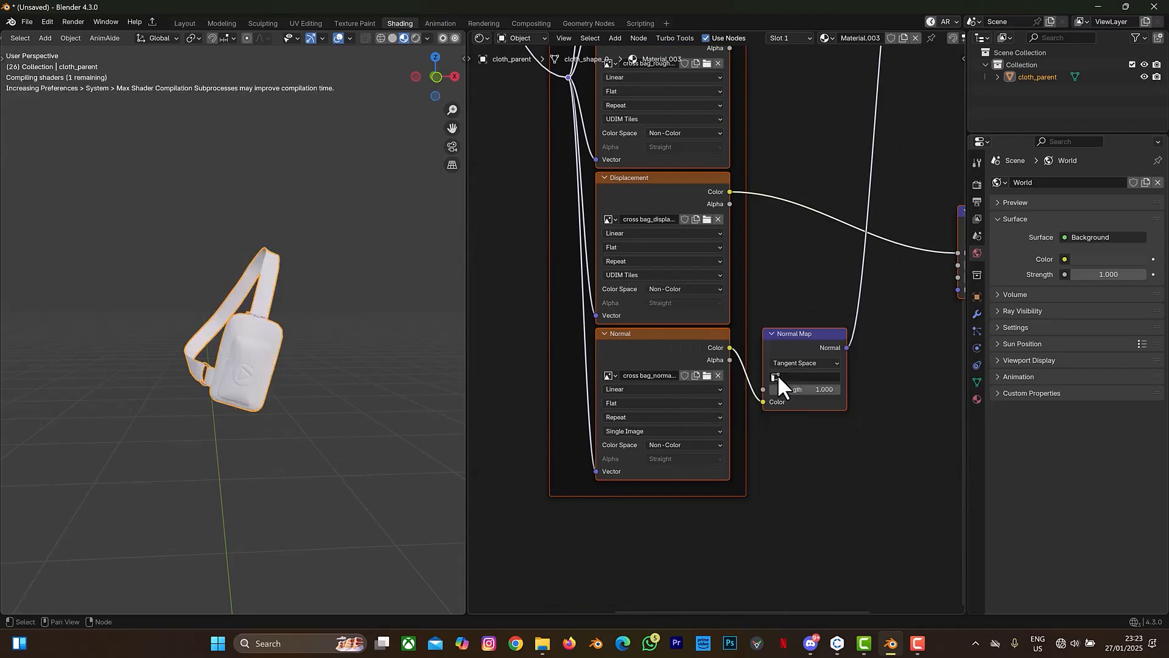
# - Replace the Normal texture's image with both cross bag normal tiles, cross bag_normal_1001.png and its 1002 counterpart
pyautogui.click(707, 375)
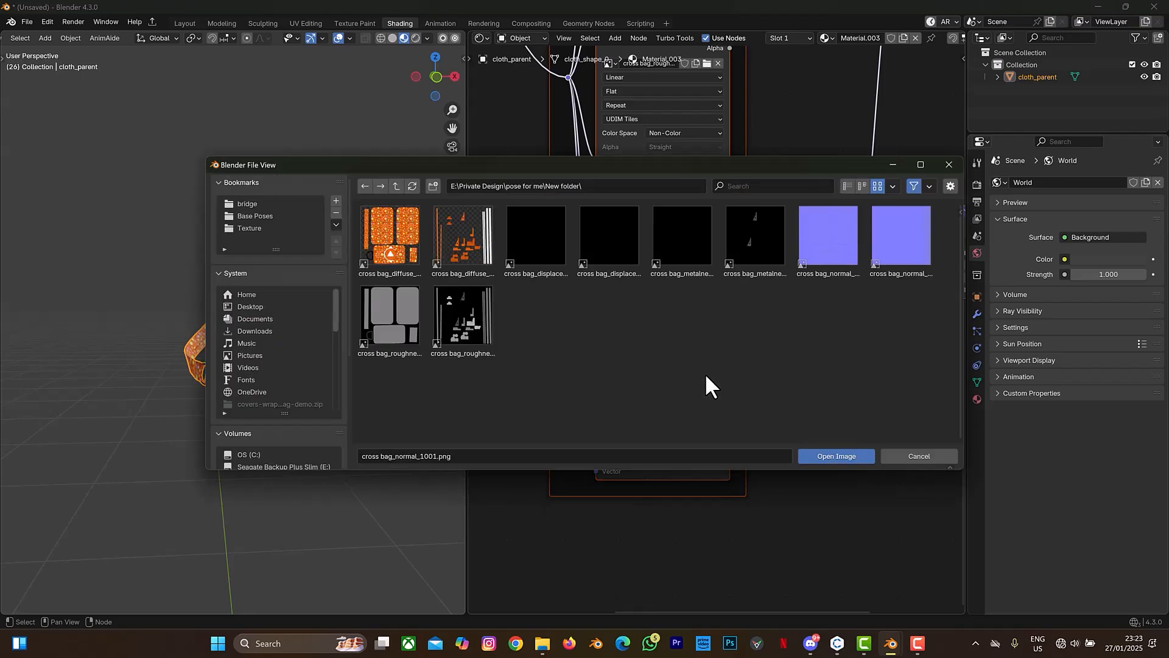
pyautogui.click(816, 252)
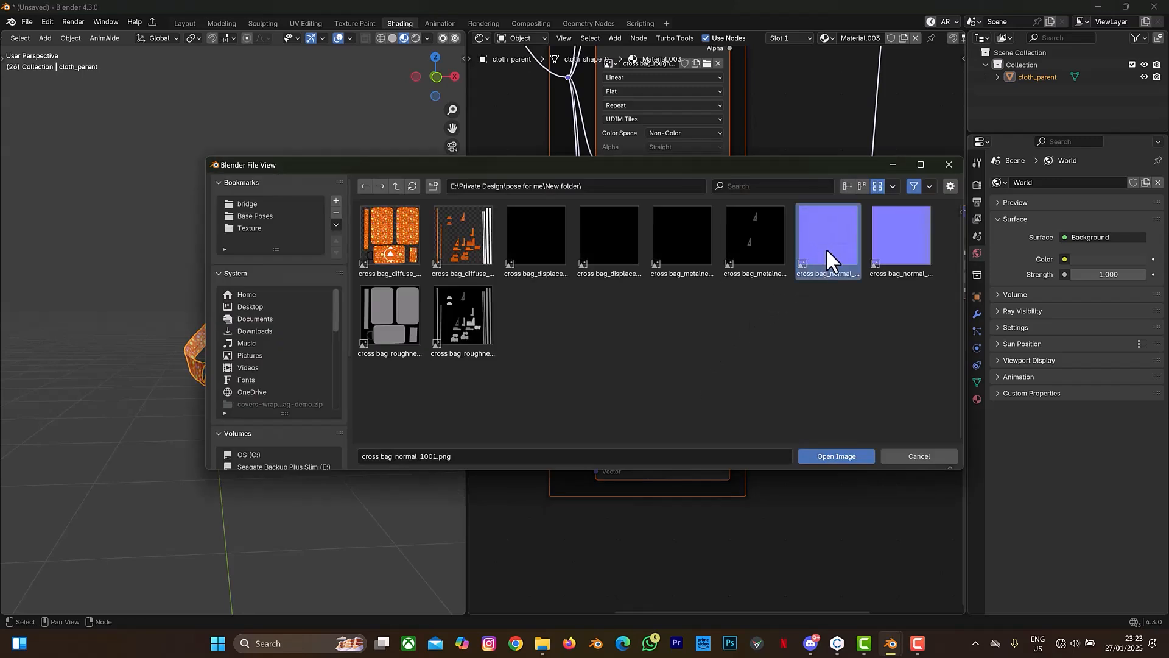
pyautogui.keyDown('shift'); pyautogui.click(881, 245); pyautogui.keyUp('shift')
pyautogui.click(842, 457)
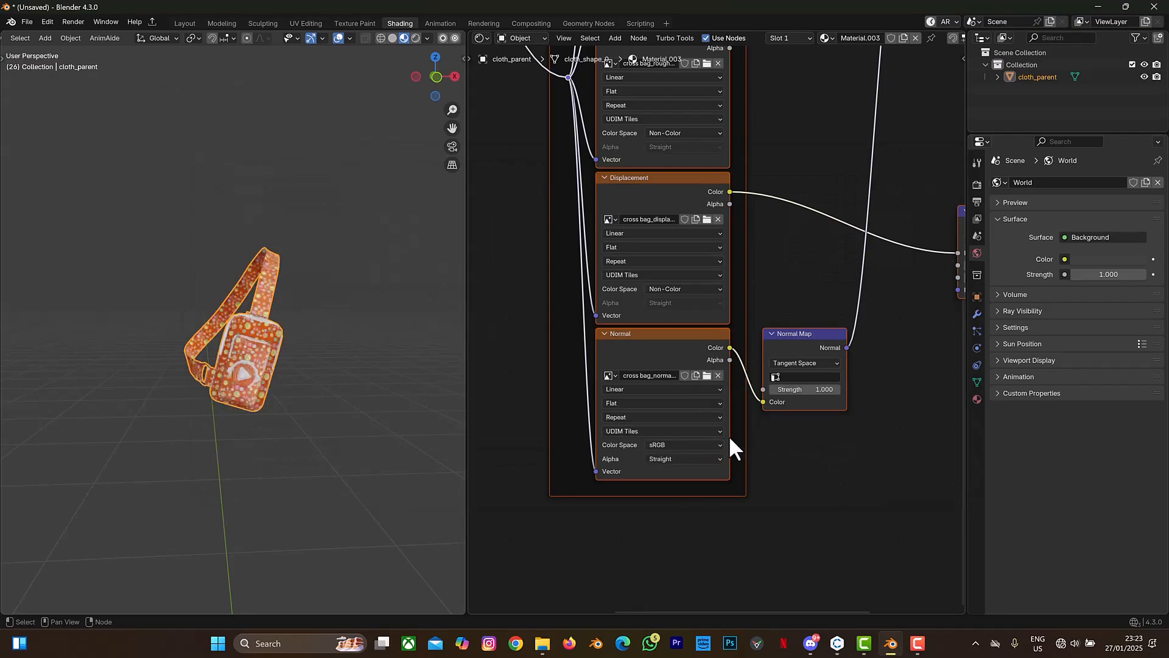
# - Deselect the bag and examine its fabric, strap and zipper textures close up from the front and the side
pyautogui.scroll(-3, 281, 342)
pyautogui.scroll(9, 279, 339)
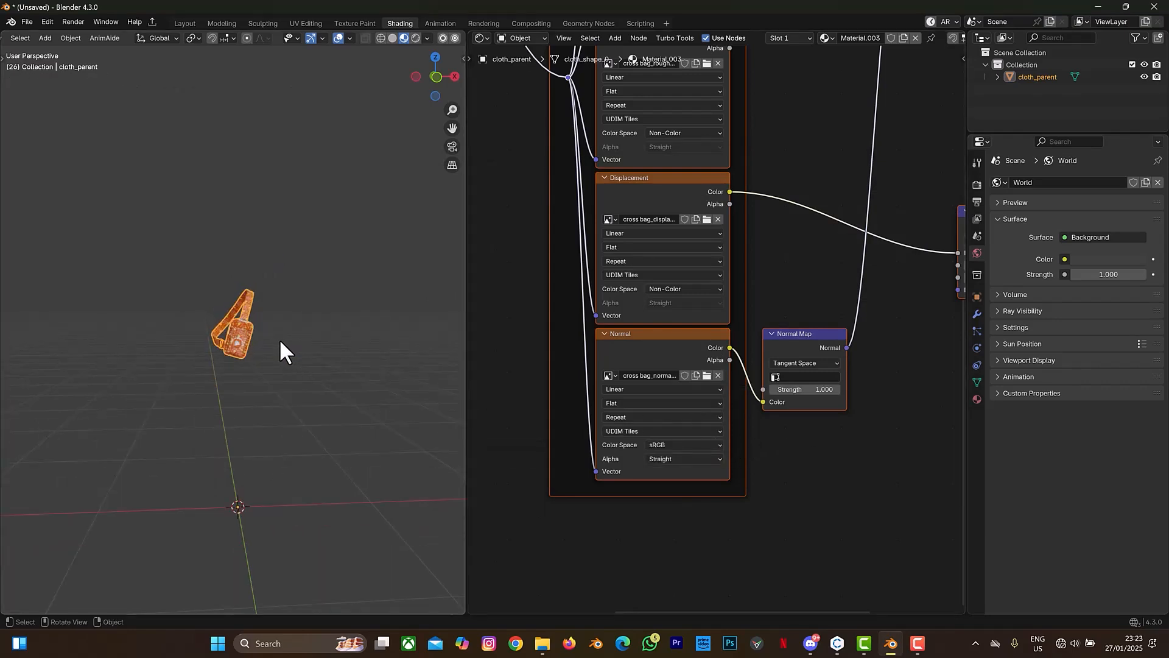
pyautogui.scroll(5, 280, 341)
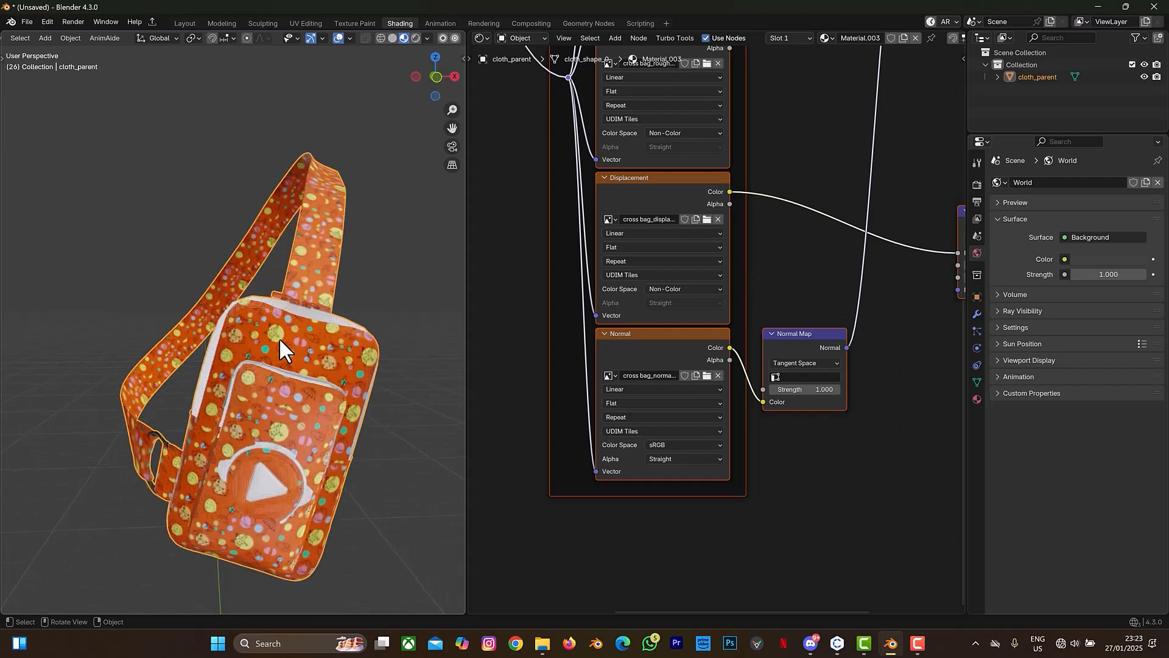
pyautogui.scroll(2, 279, 337)
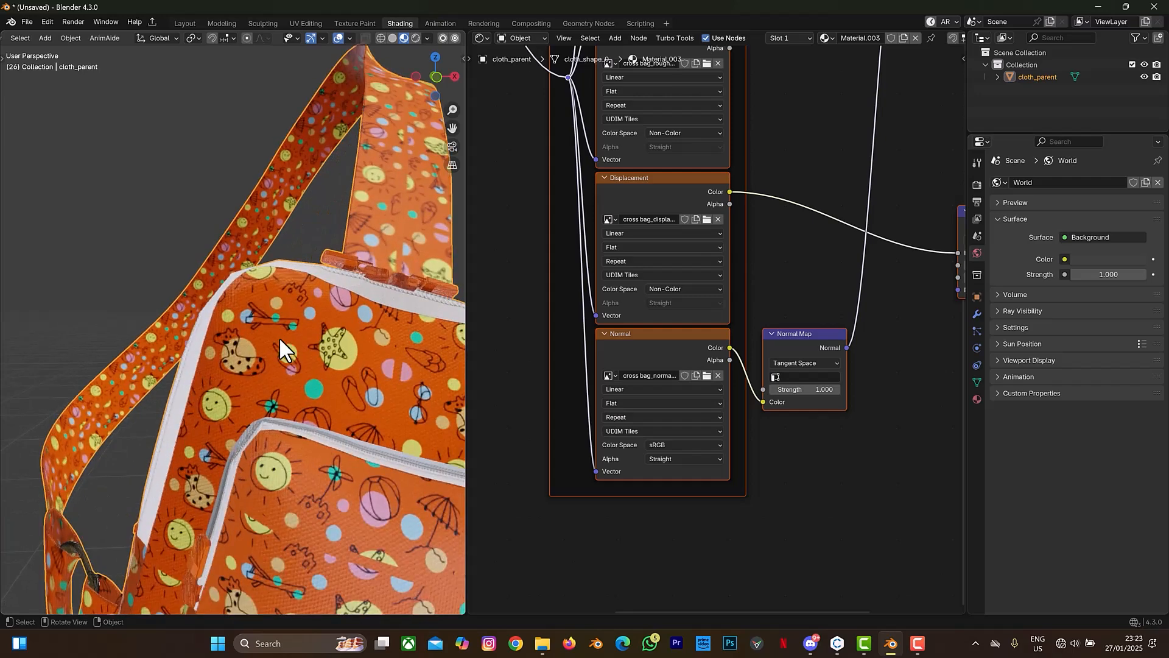
pyautogui.moveTo(844, 316); pyautogui.dragTo(786, 351, button='middle')
pyautogui.press('ctrl')
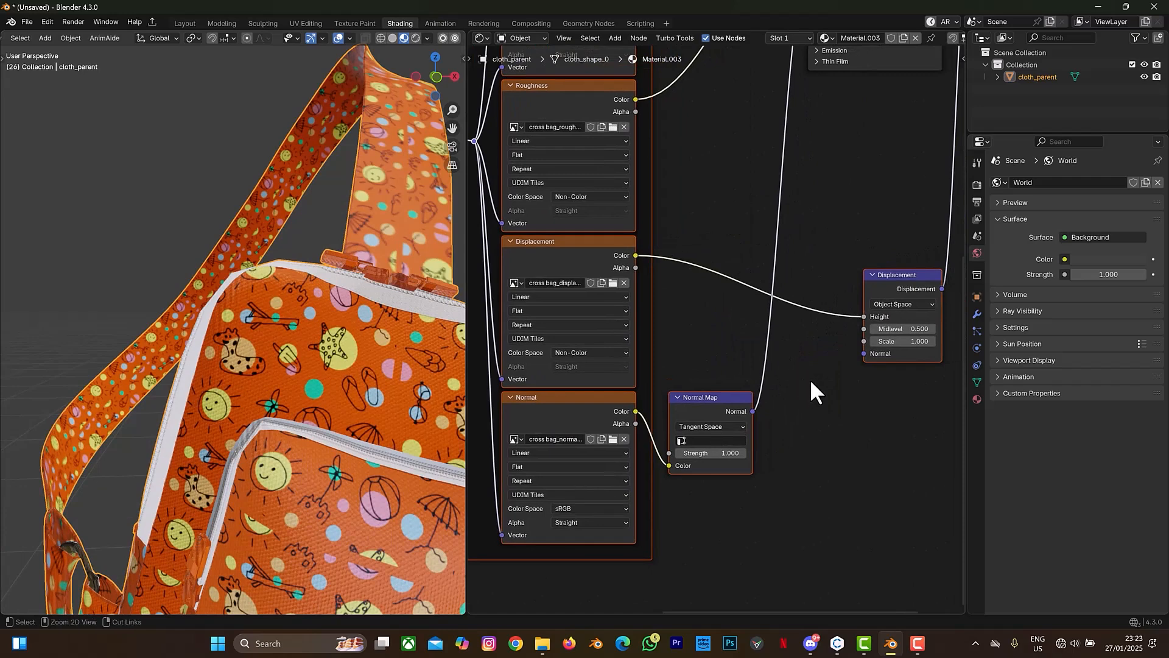
pyautogui.rightClick(338, 406)
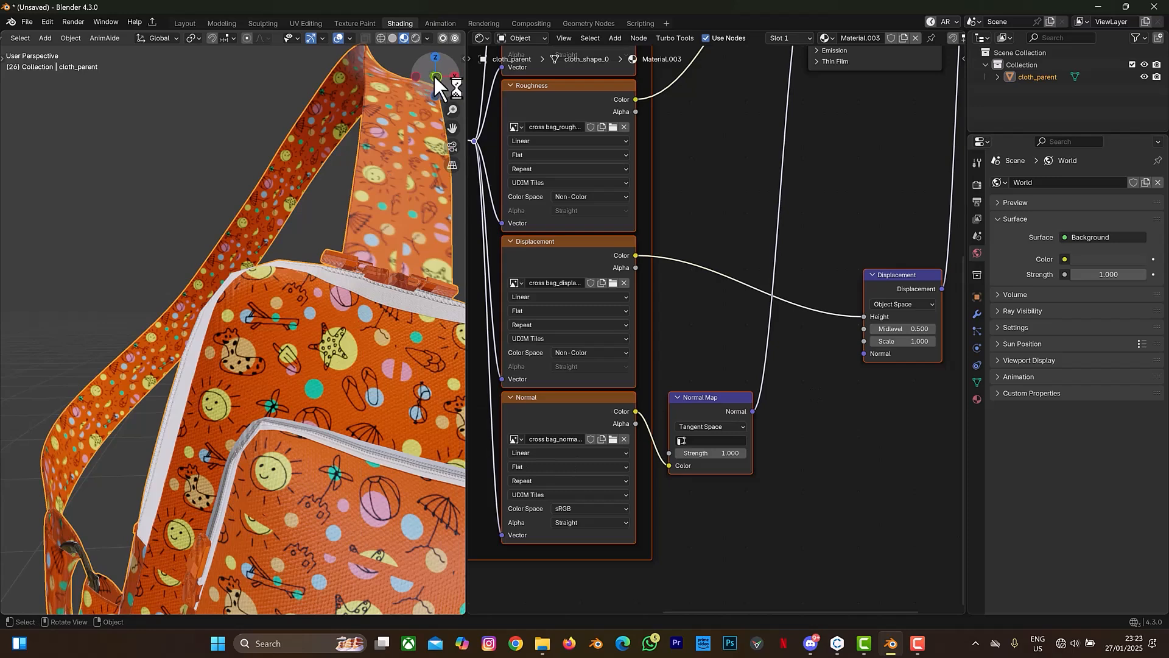
pyautogui.rightClick(458, 73)
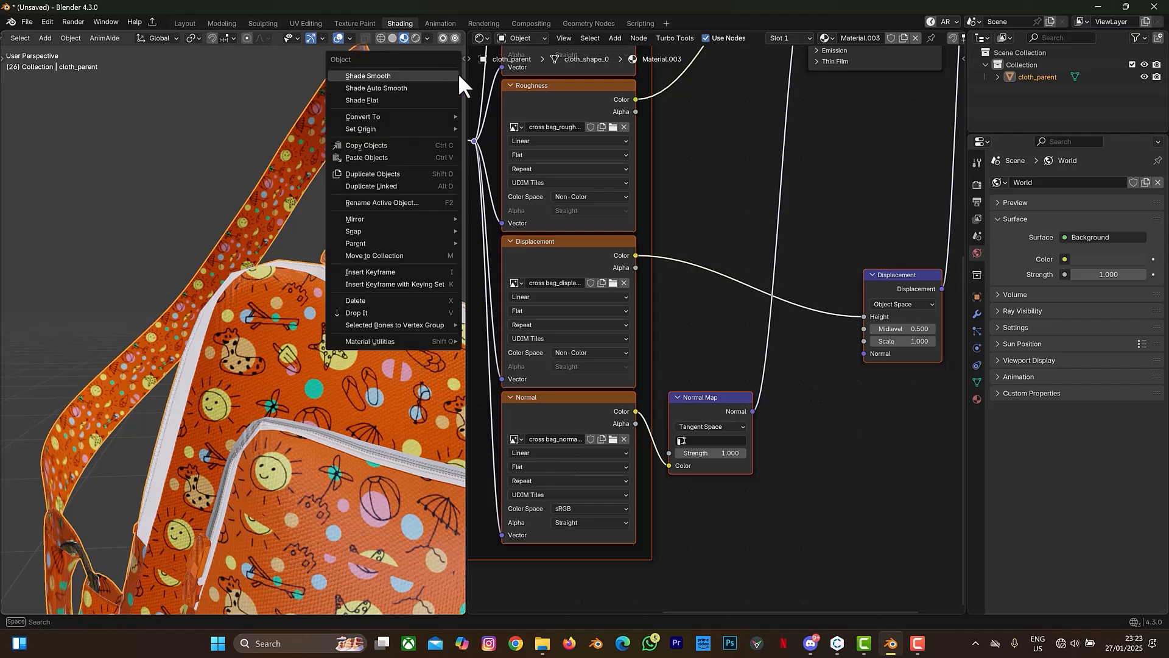
pyautogui.click(246, 74)
pyautogui.moveTo(249, 76); pyautogui.dragTo(279, 81)
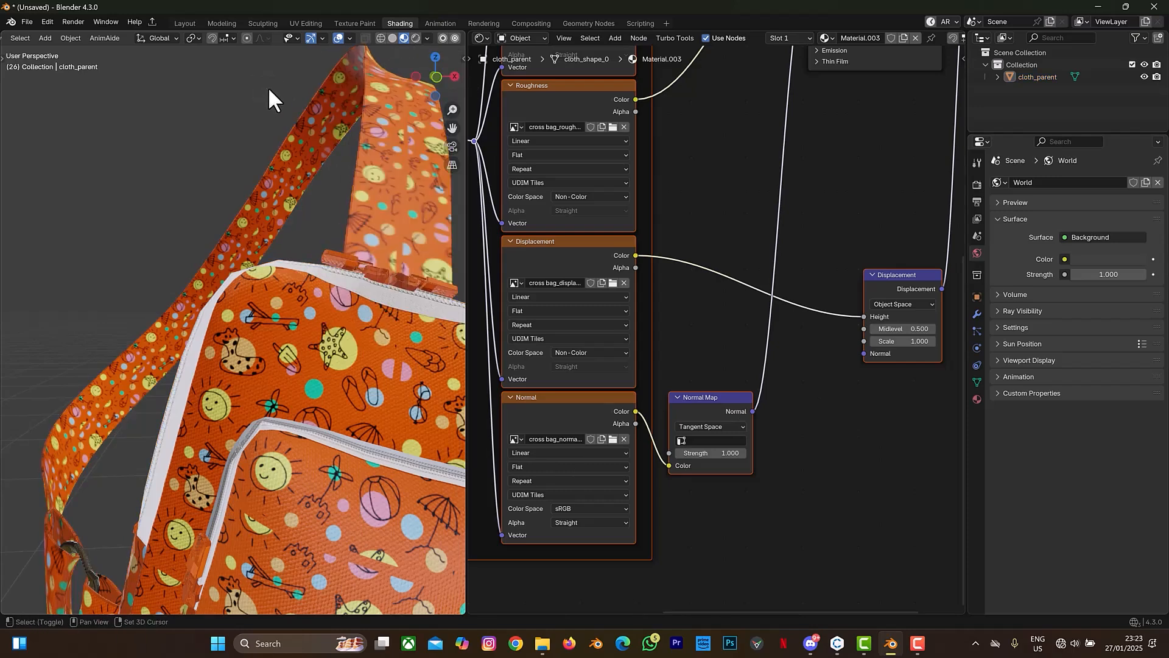
pyautogui.keyDown('shift'); pyautogui.moveTo(269, 88); pyautogui.dragTo(285, 90, button='right'); pyautogui.keyUp('shift')
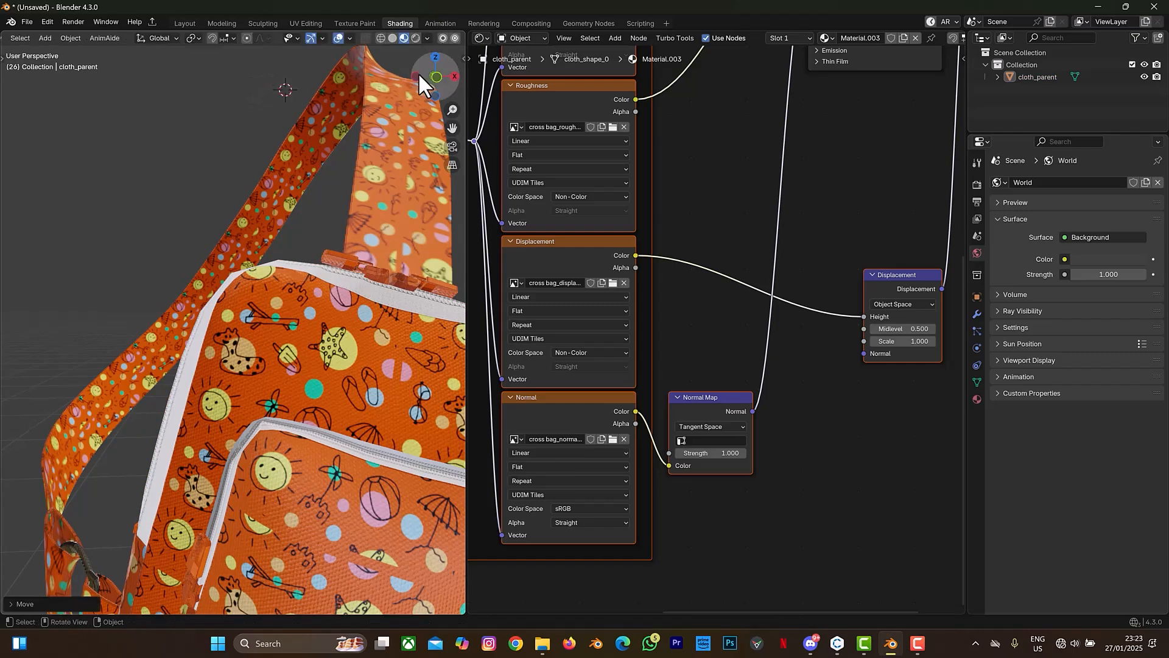
pyautogui.moveTo(419, 72); pyautogui.dragTo(361, 76)
pyautogui.scroll(-3, 182, 396)
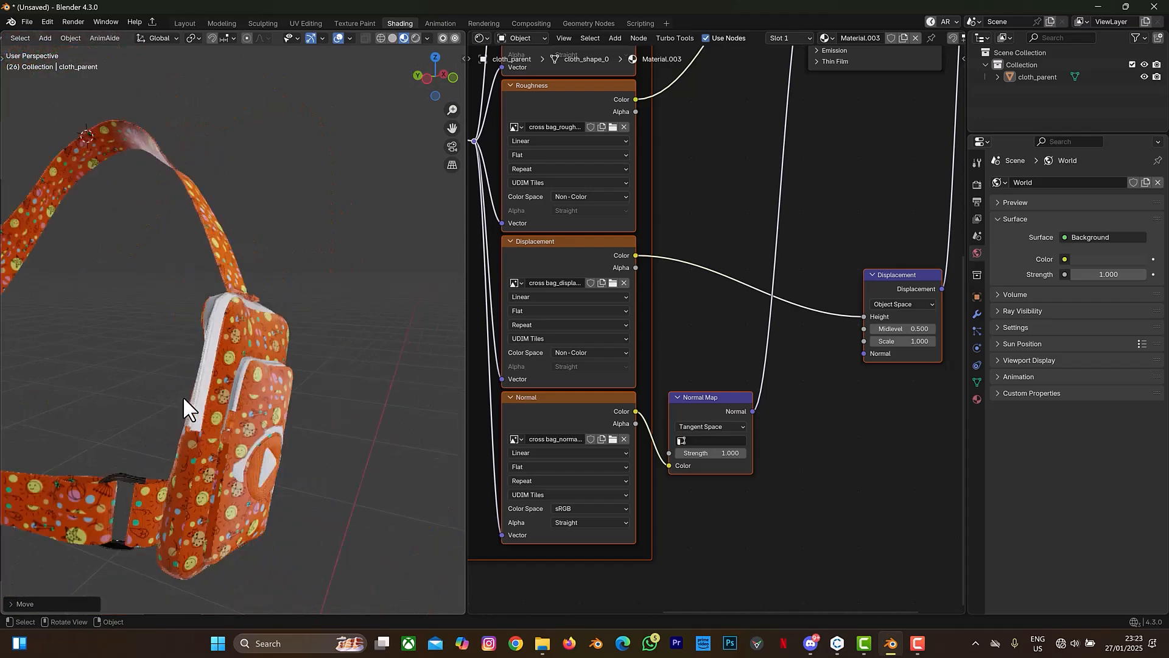
pyautogui.scroll(5, 183, 396)
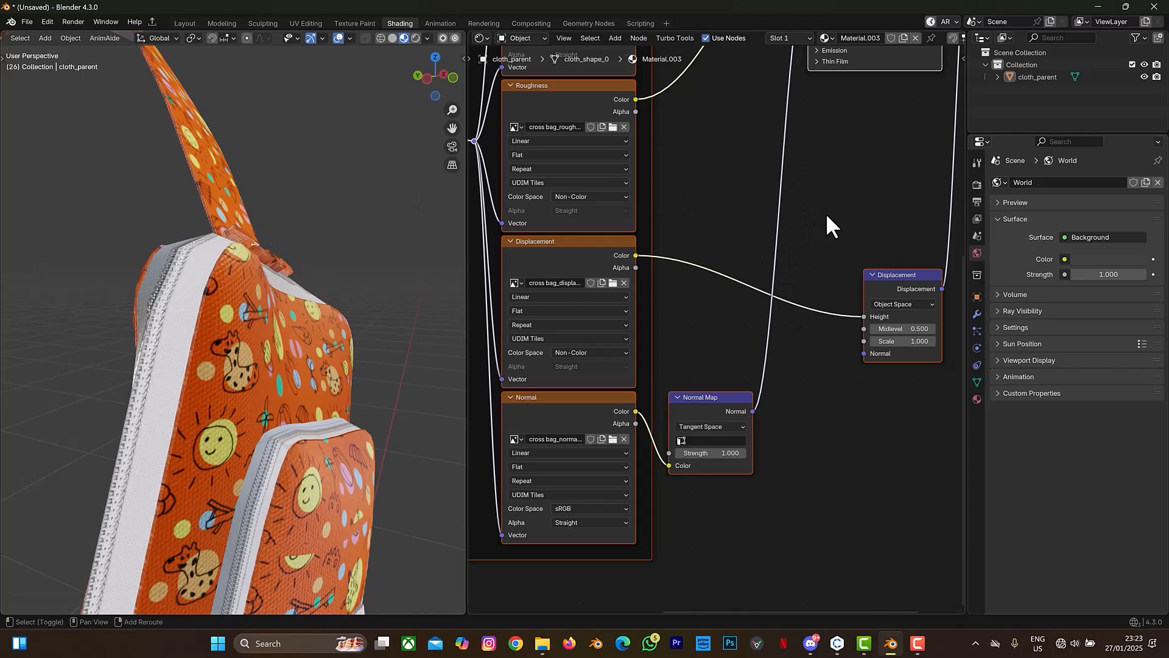
# - Add a Bump node and insert it into the link between the Normal Map and the Principled BSDF
pyautogui.click(832, 193)
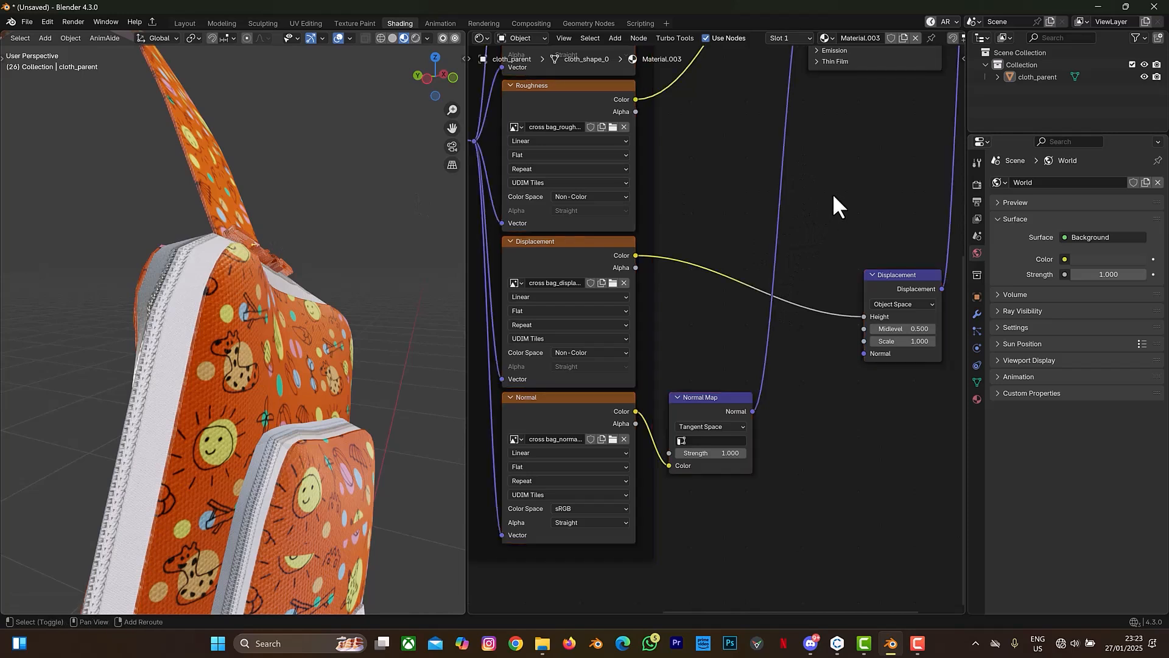
pyautogui.hotkey('shift', 'a')
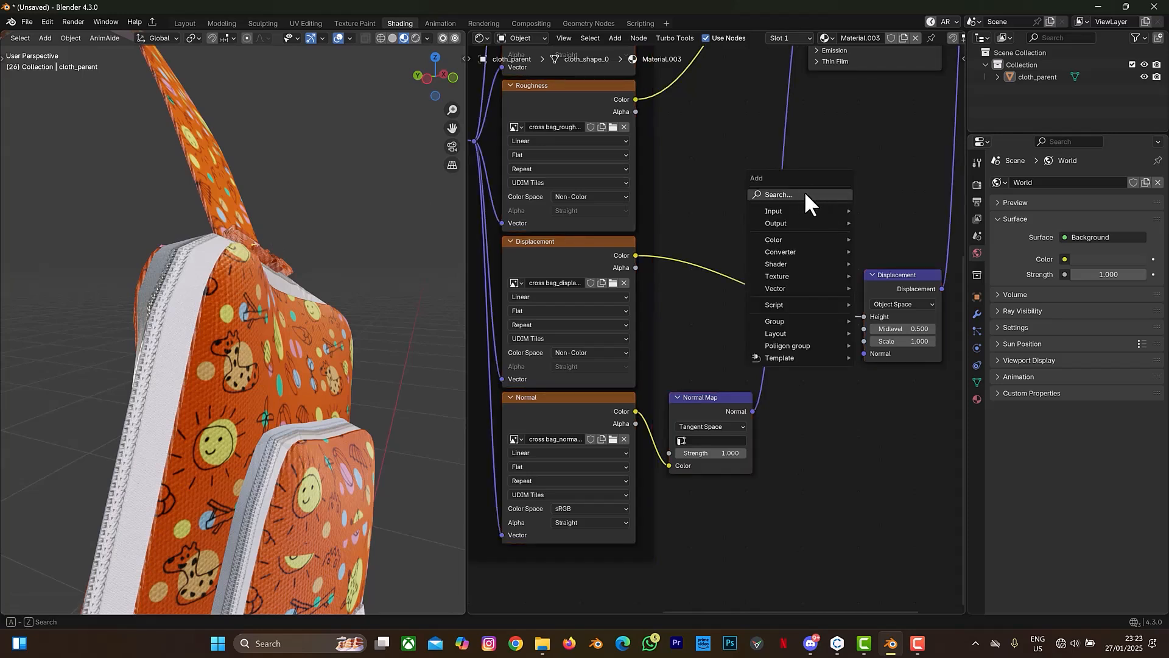
pyautogui.click(805, 194)
pyautogui.write('bump')
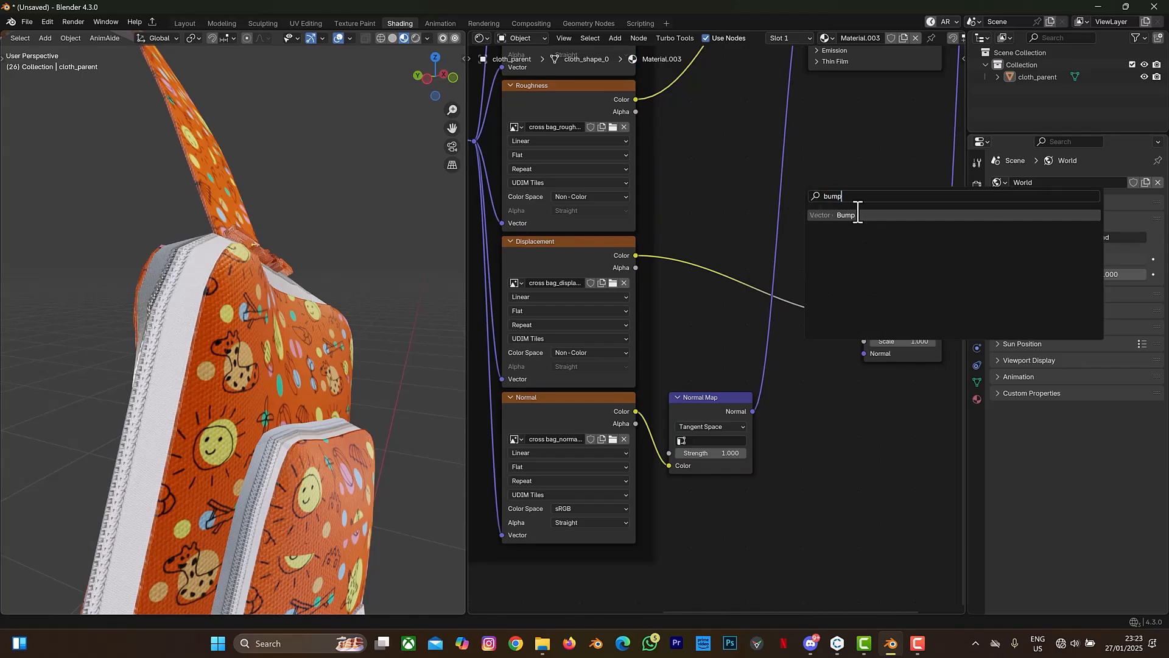
pyautogui.click(856, 213)
pyautogui.click(785, 183)
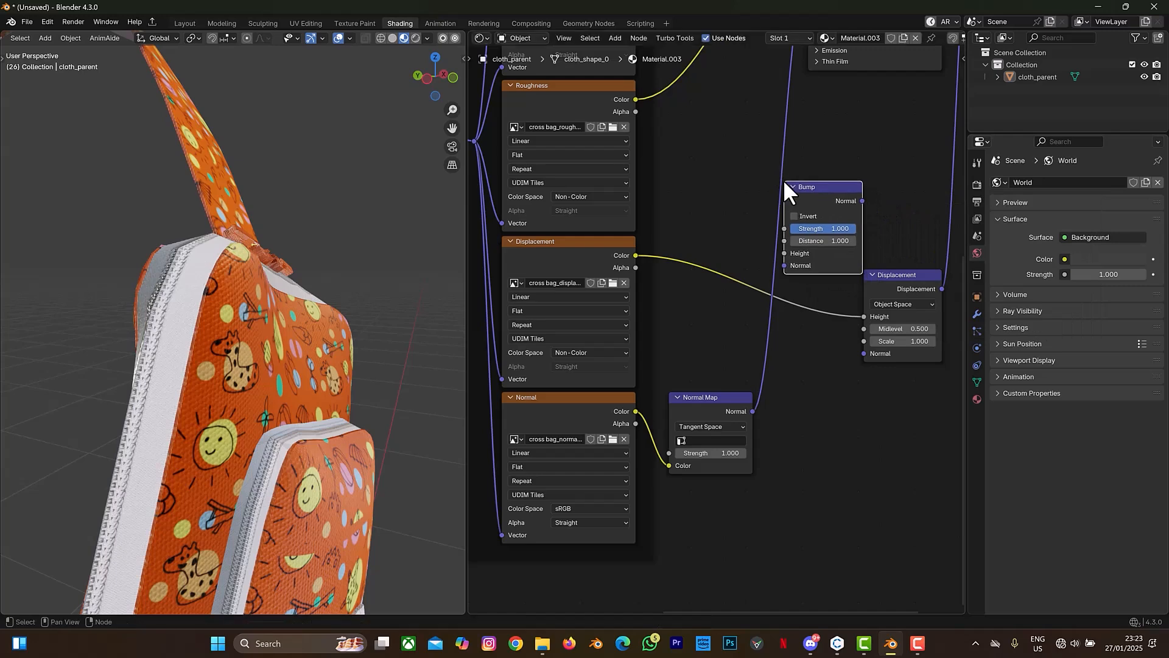
pyautogui.moveTo(814, 181); pyautogui.dragTo(804, 180)
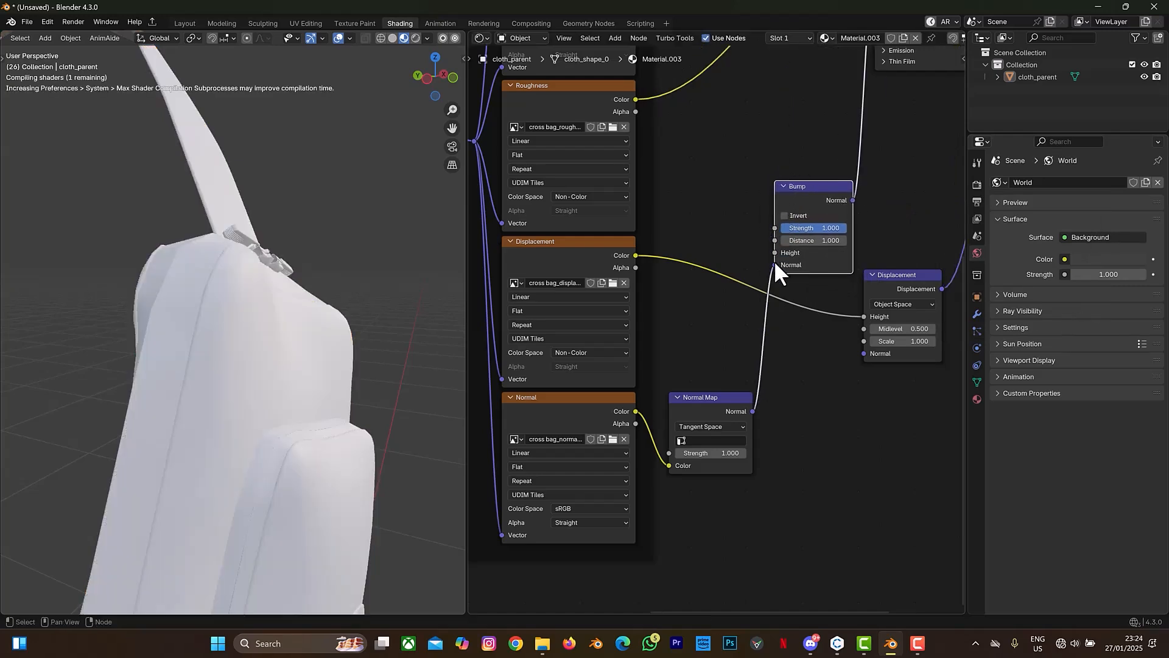
# - Reroute the Normal Map output to the Bump node's Height input and set the Bump strength to 0.35
pyautogui.moveTo(770, 259); pyautogui.dragTo(760, 250)
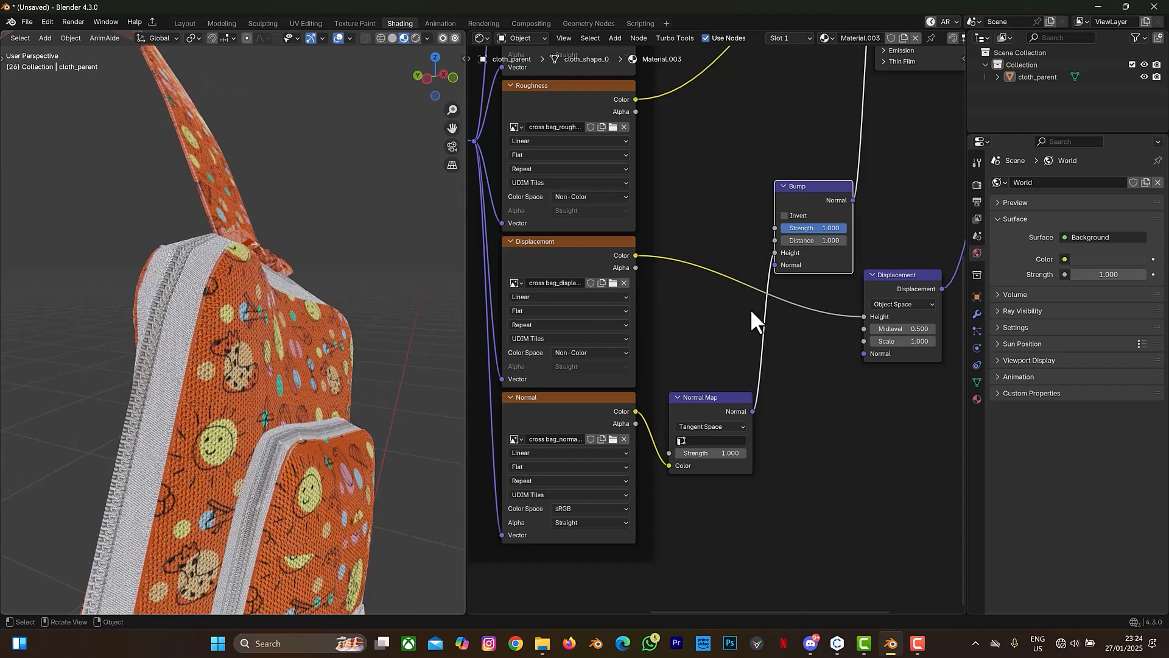
pyautogui.moveTo(841, 228); pyautogui.dragTo(802, 227)
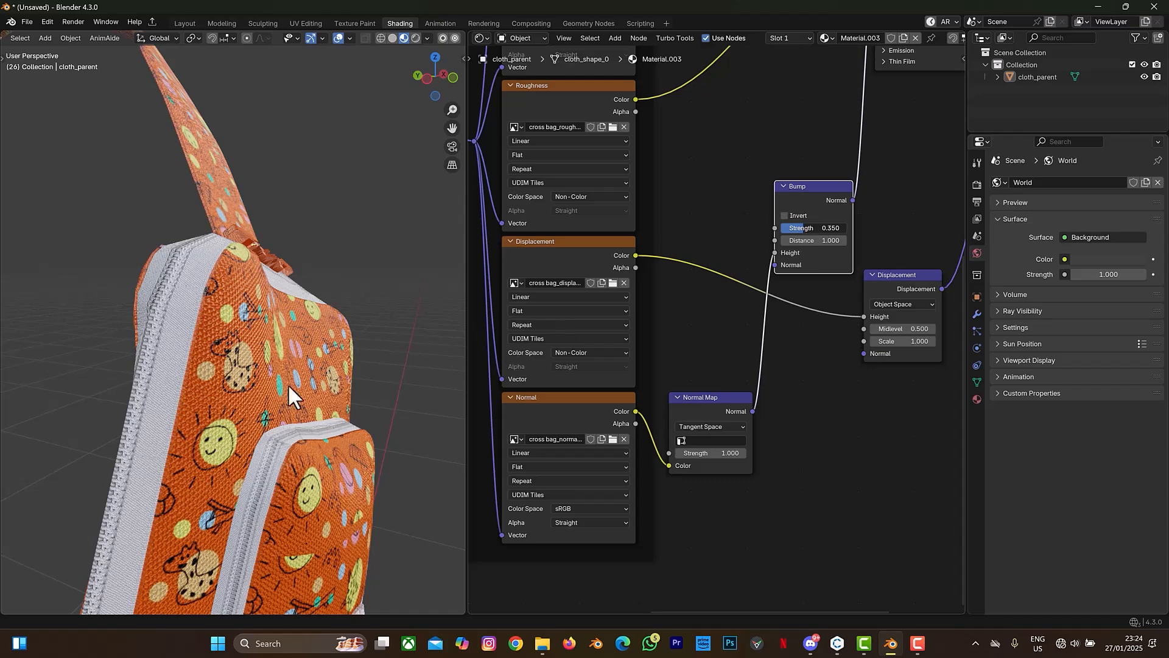
pyautogui.click(800, 228)
pyautogui.press('F9')
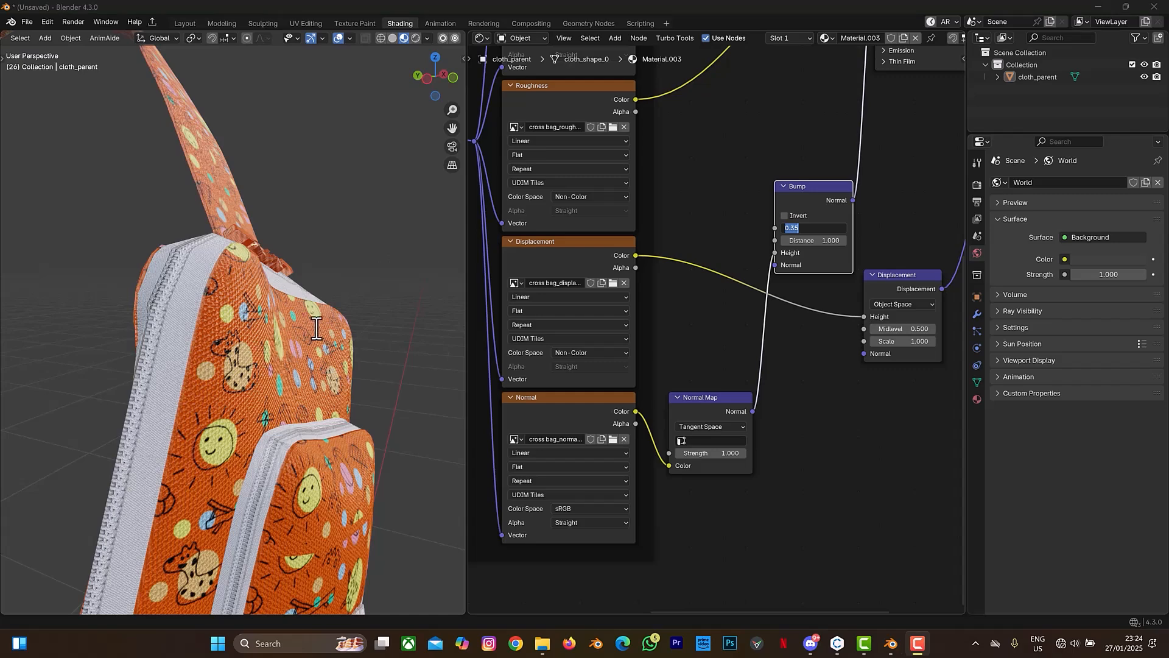
pyautogui.click(798, 392)
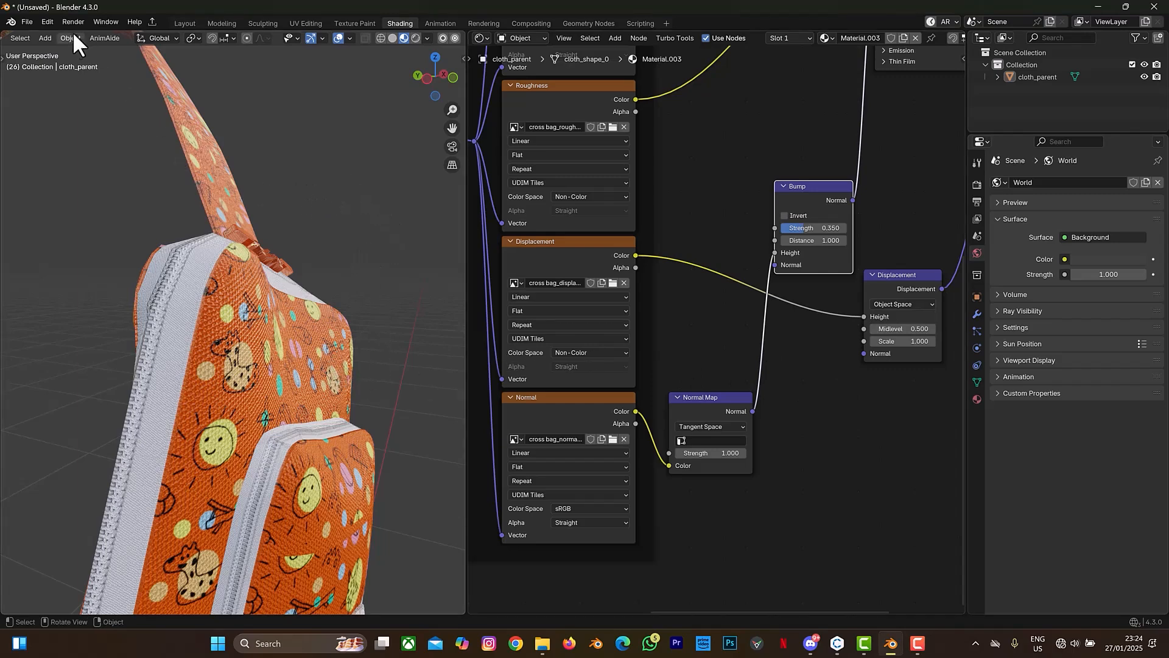
# - Switch to the Layout workspace to show the whole textured bag
pyautogui.click(186, 22)
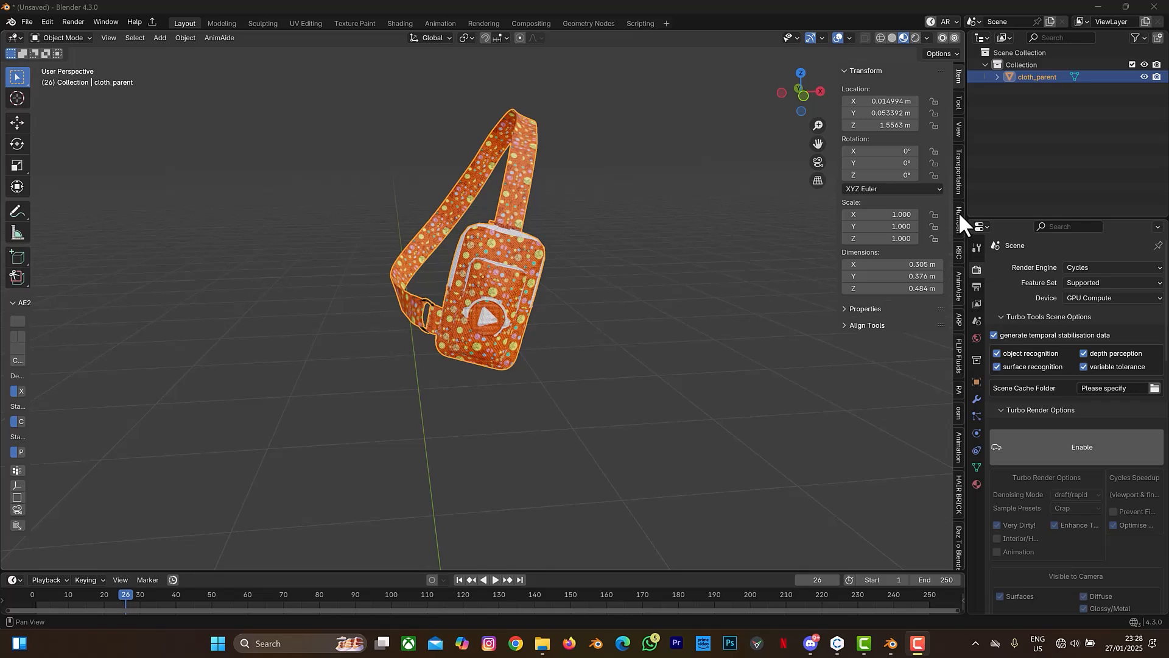
# - Add a Lighter light rig around the bag with Light It Up!
pyautogui.scroll(-10, 960, 213)
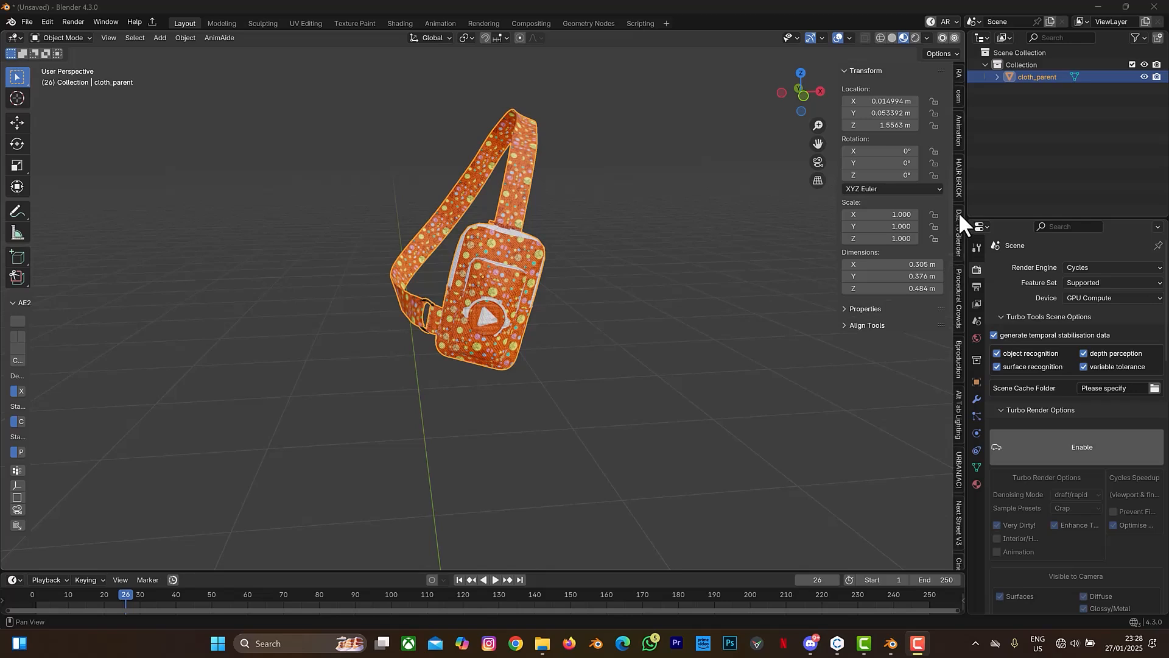
pyautogui.scroll(-8, 959, 211)
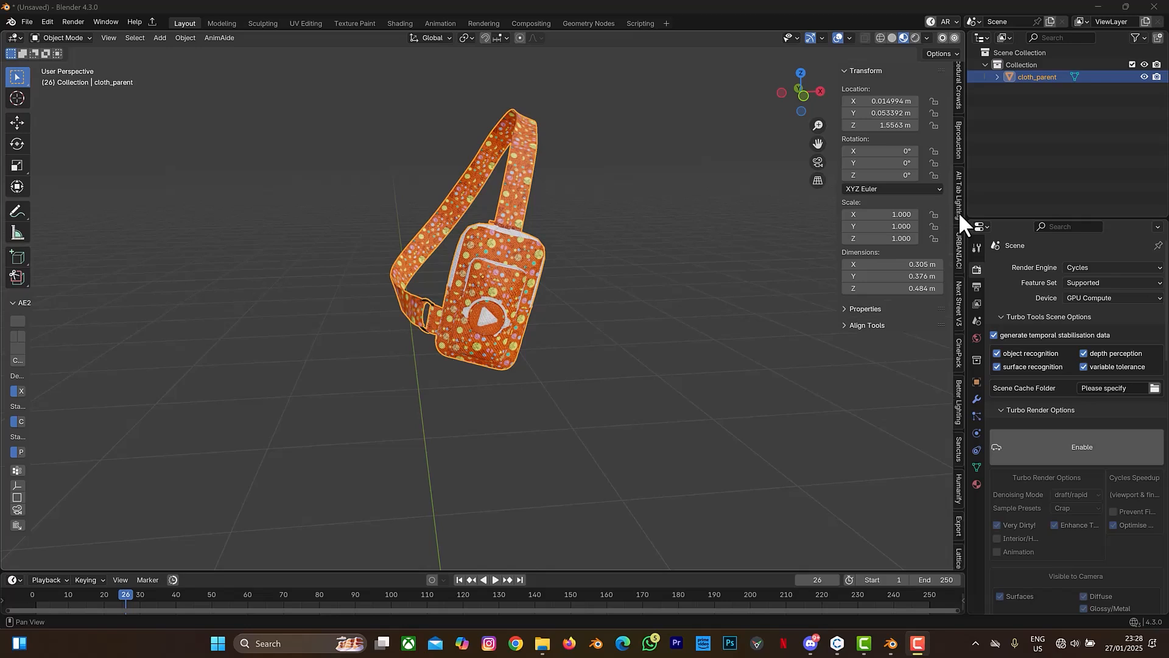
pyautogui.scroll(-8, 959, 211)
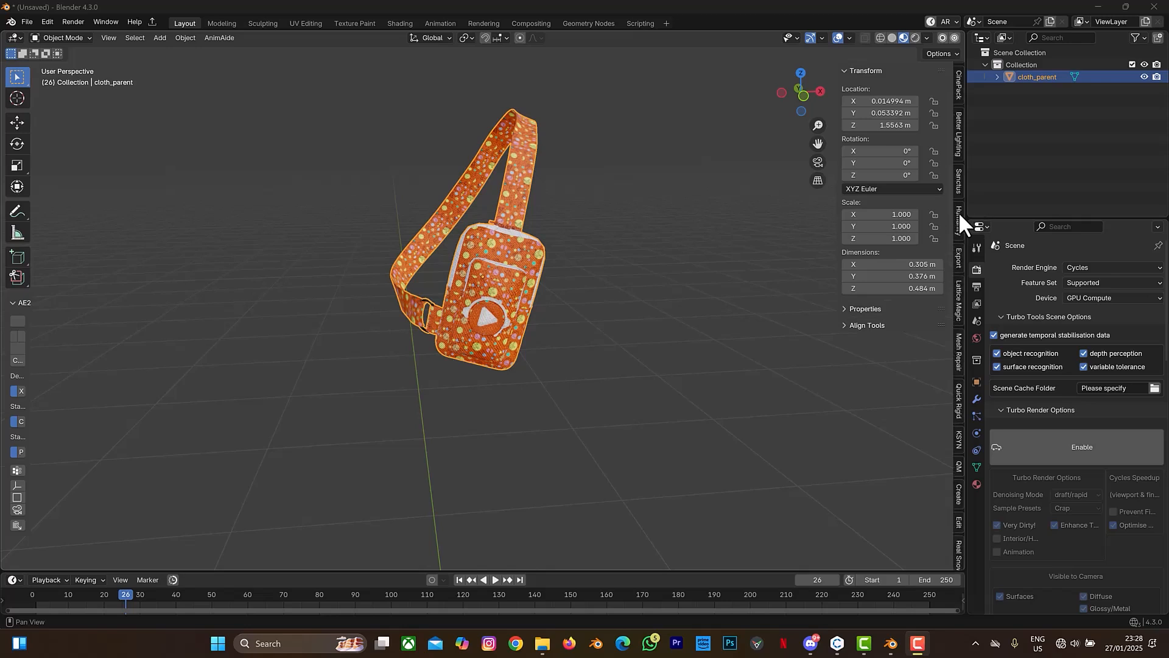
pyautogui.scroll(-6, 958, 212)
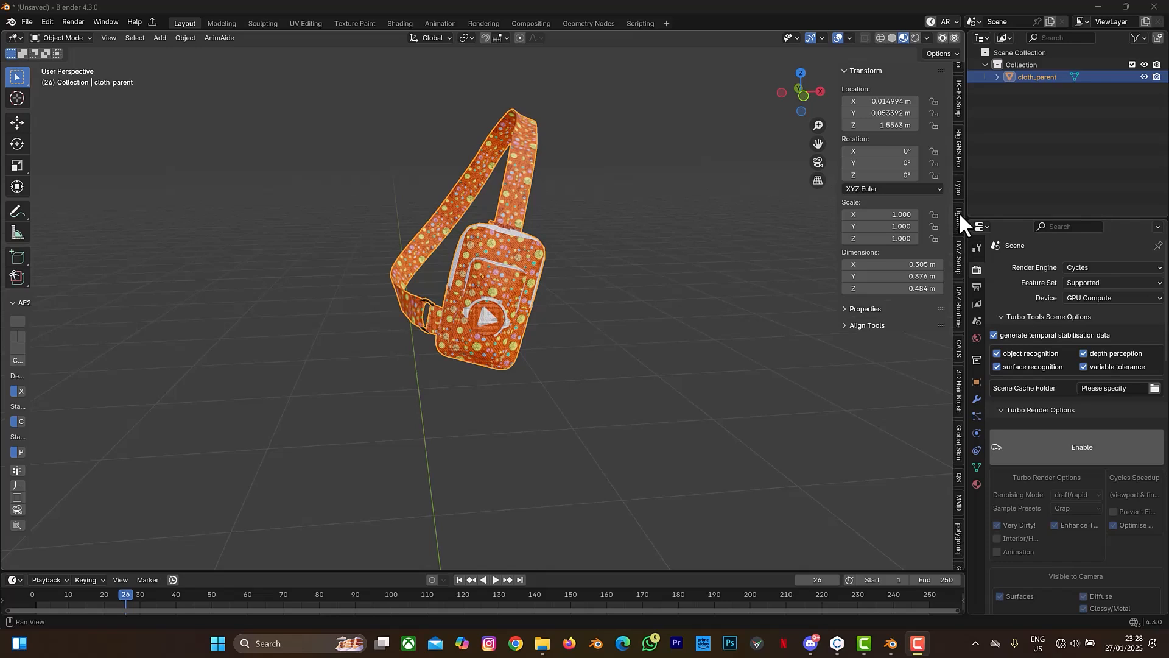
pyautogui.click(959, 212)
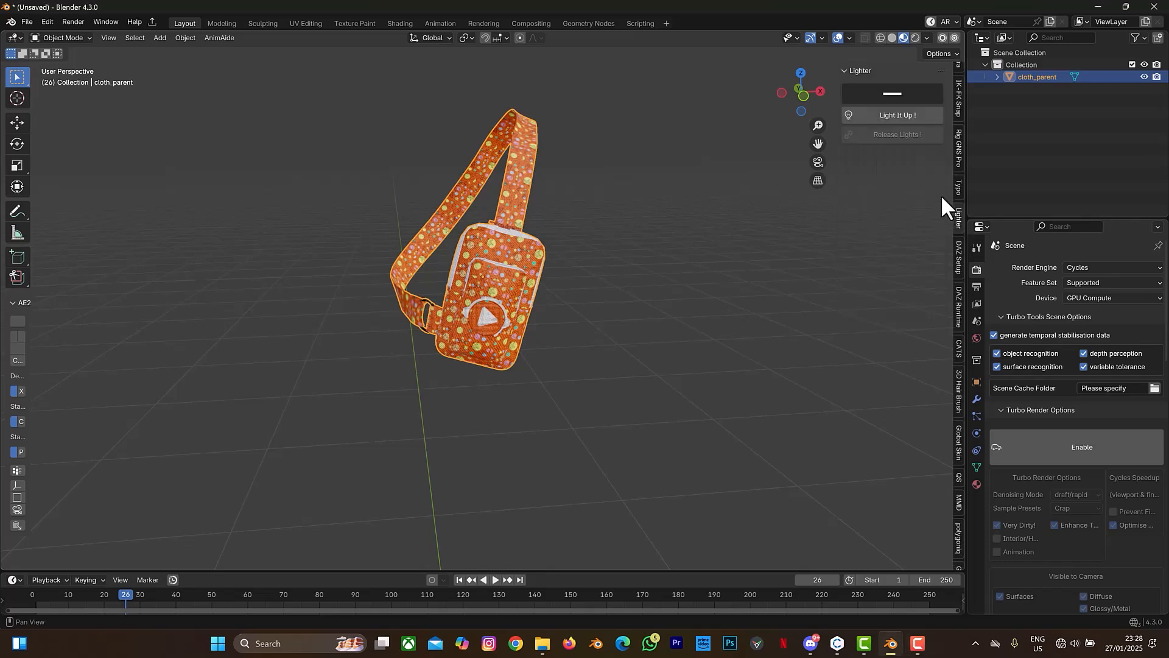
pyautogui.click(897, 117)
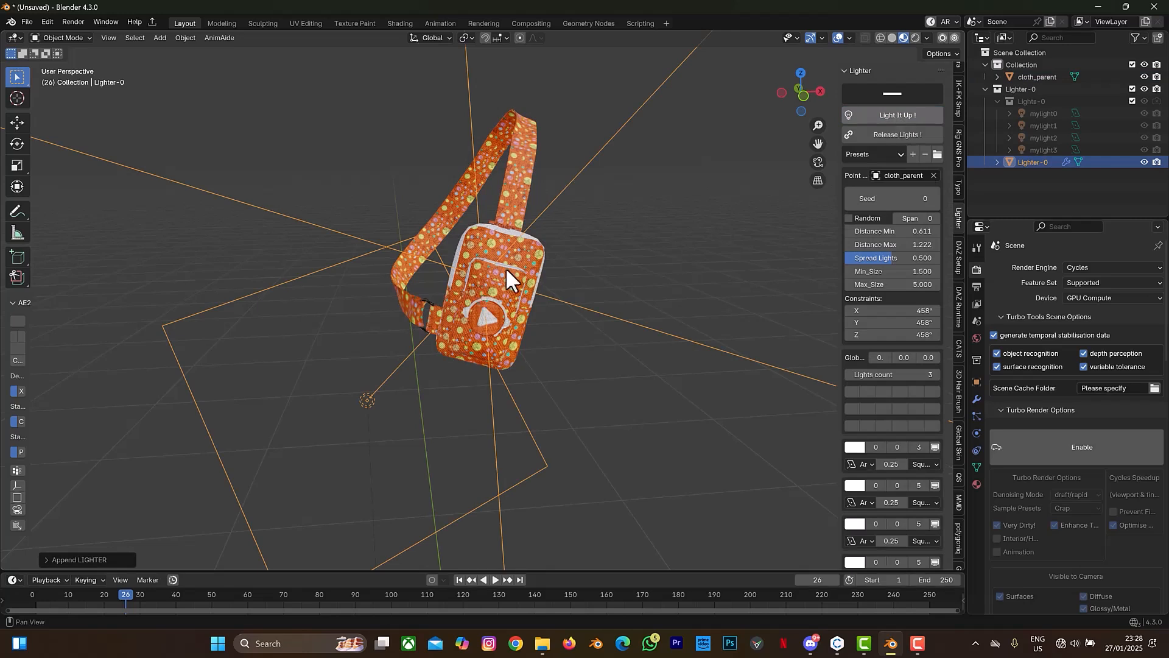
# - Frame the bag within the light rig and switch the viewport to Rendered shading
pyautogui.scroll(-5, 514, 277)
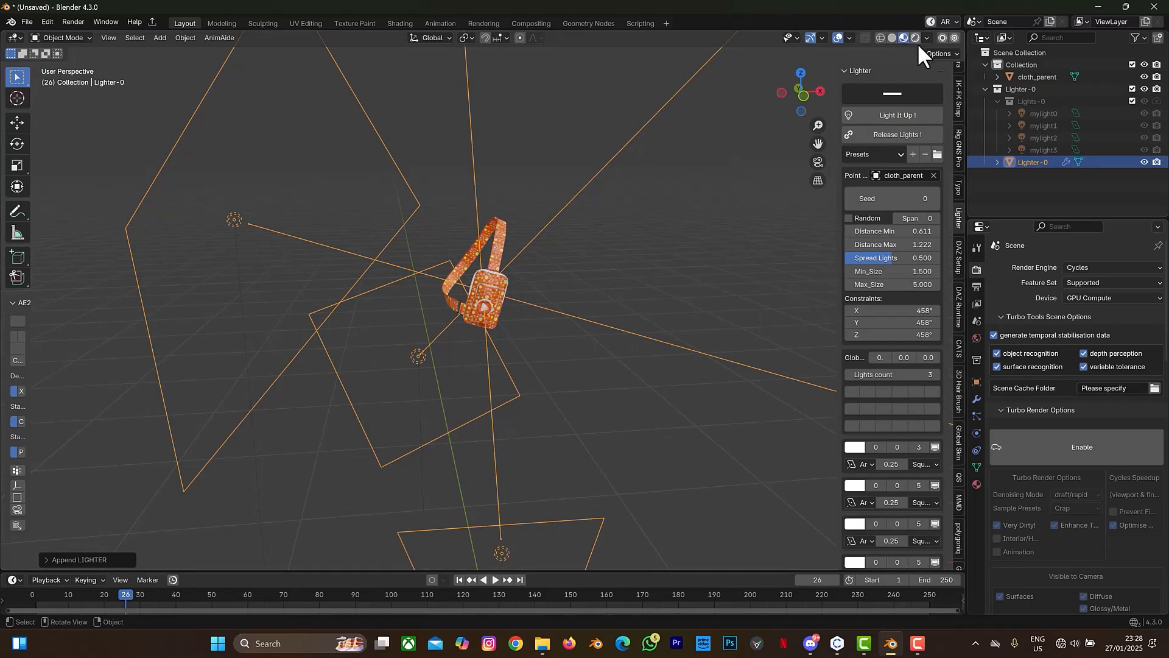
pyautogui.scroll(5, 654, 181)
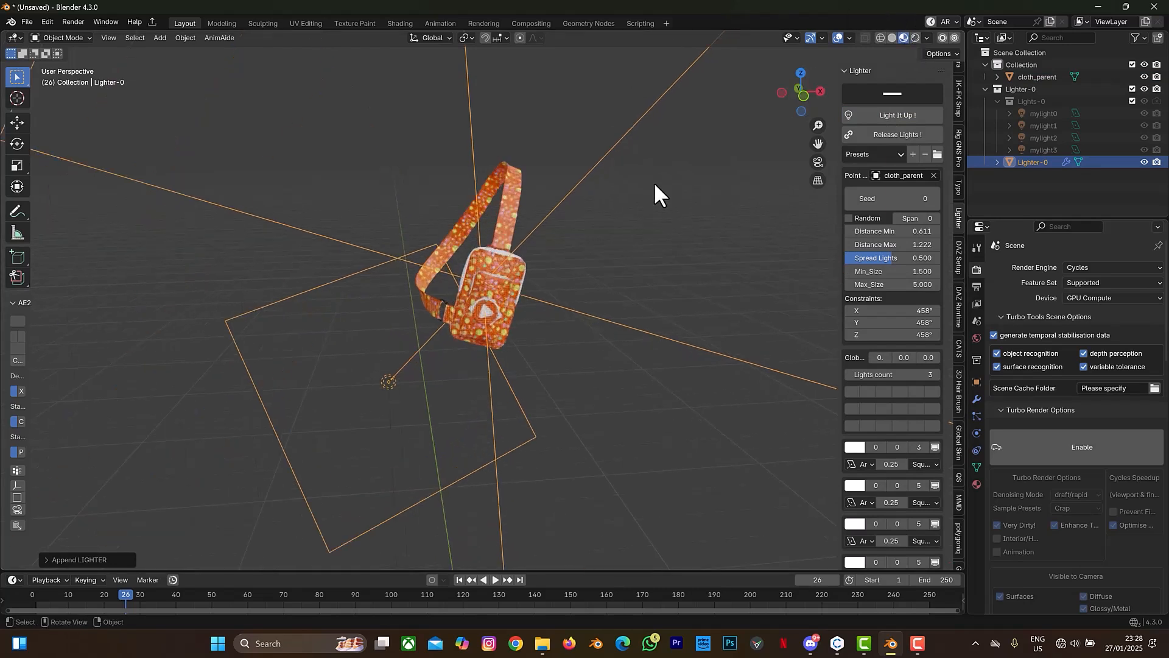
pyautogui.scroll(4, 661, 165)
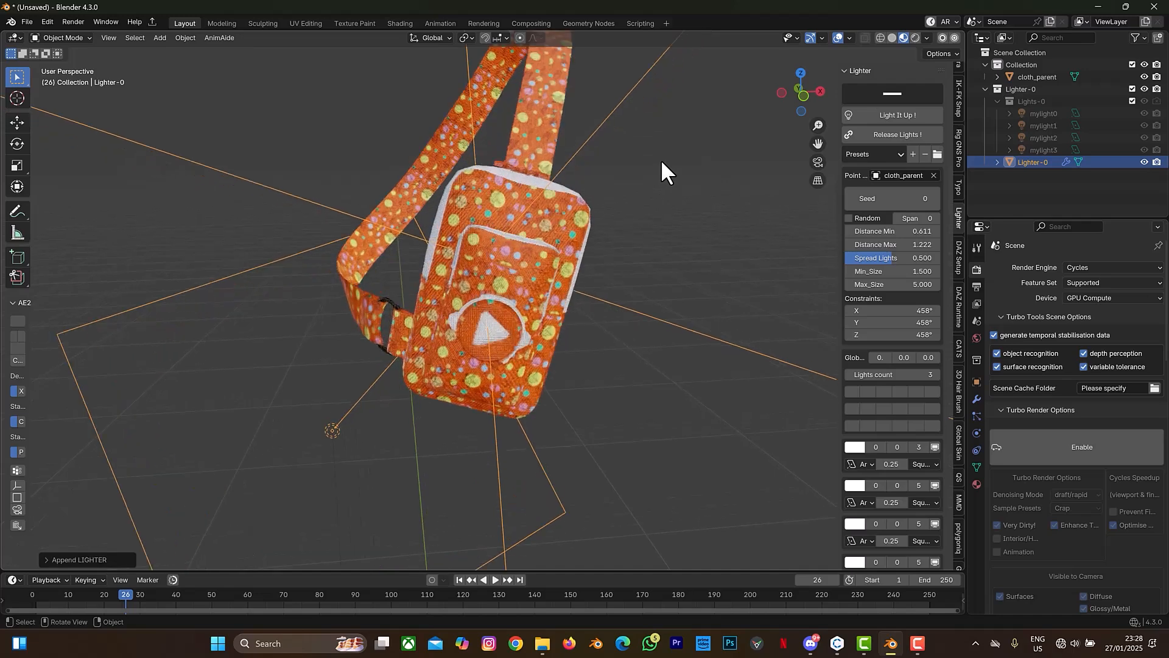
pyautogui.click(916, 37)
pyautogui.click(496, 235)
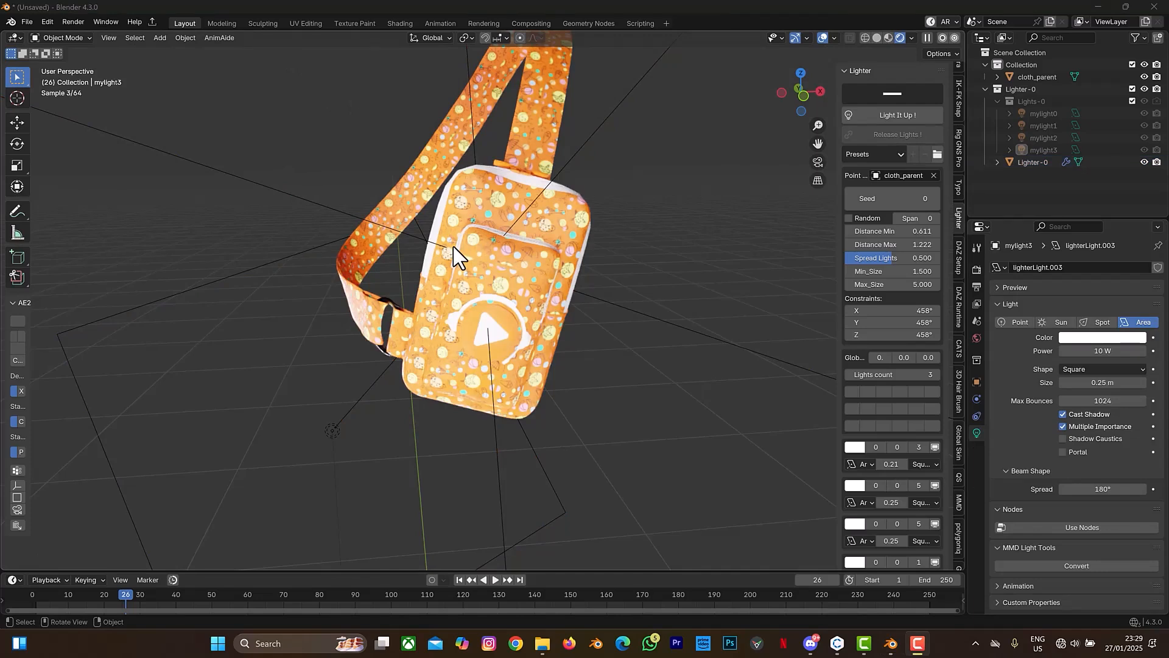
# - Set the power of the area light mylight0 to 10 W
pyautogui.click(1054, 115)
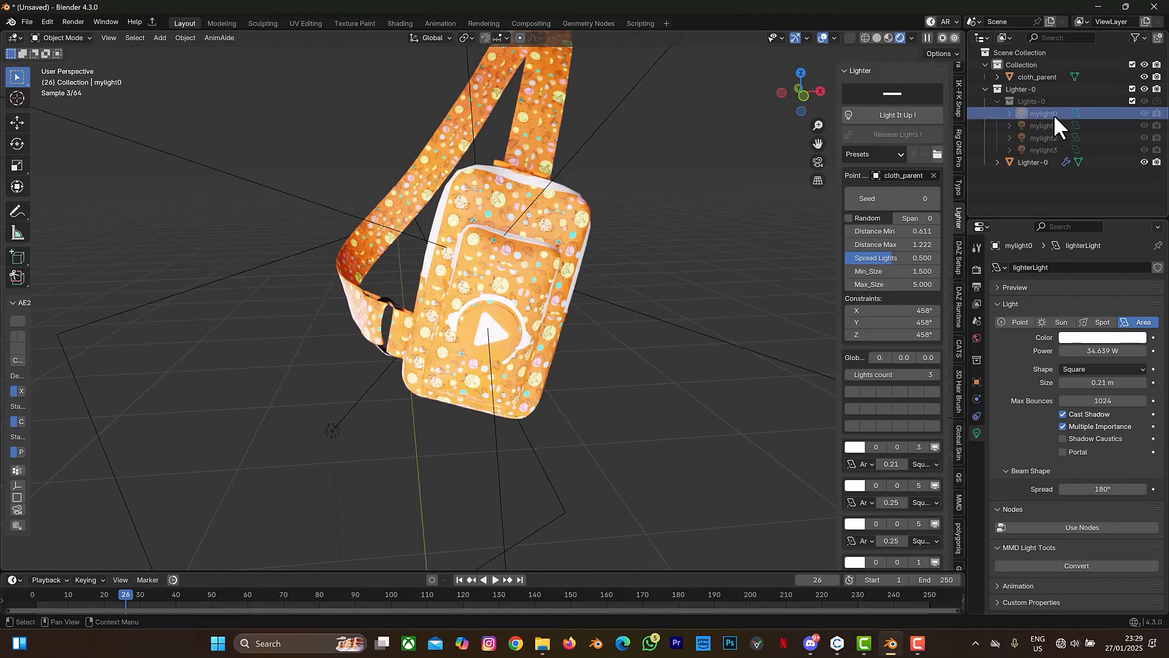
pyautogui.click(1103, 350)
pyautogui.write('10')
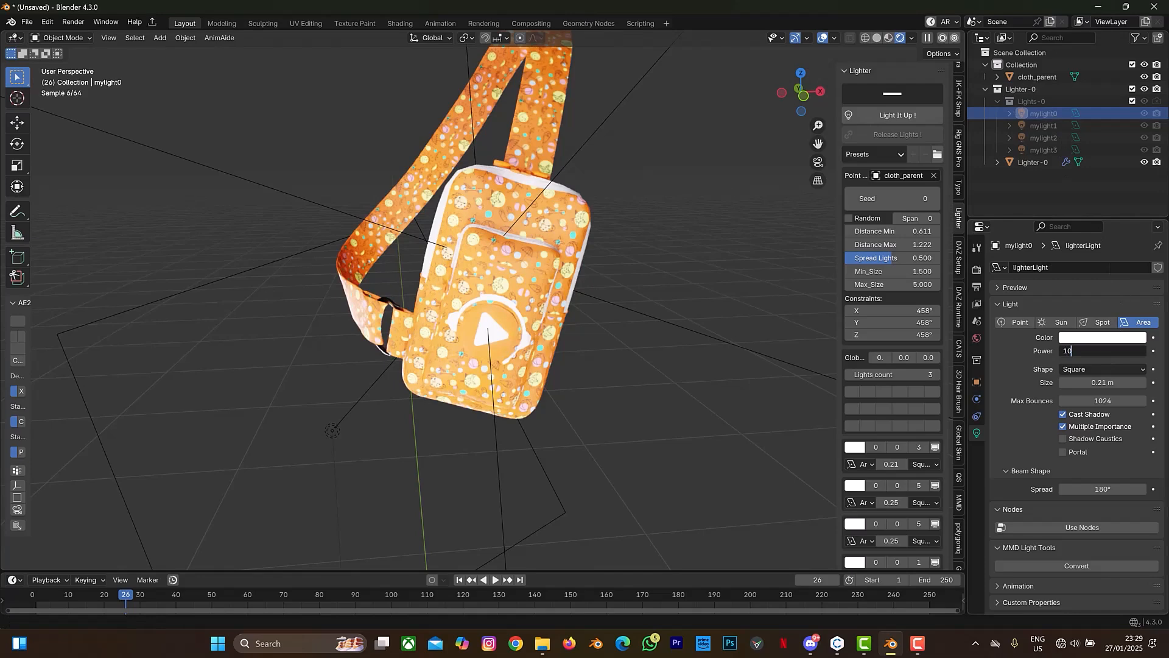
pyautogui.press('Return')
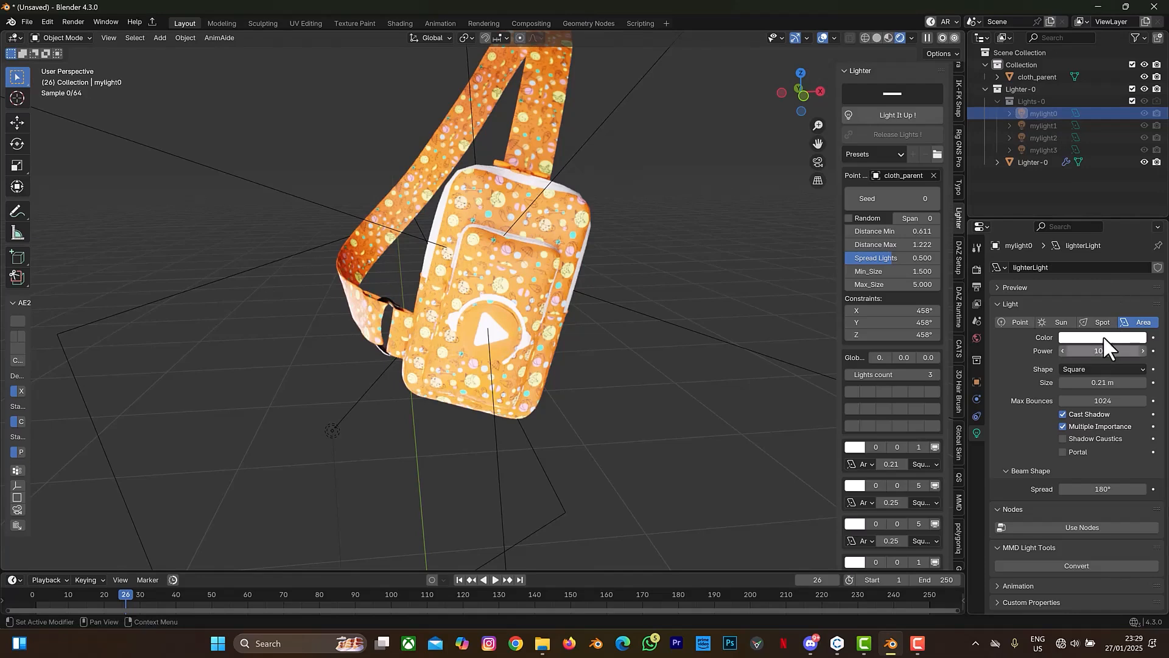
# - Set the power of the area light mylight1 to 10 W
pyautogui.click(1048, 125)
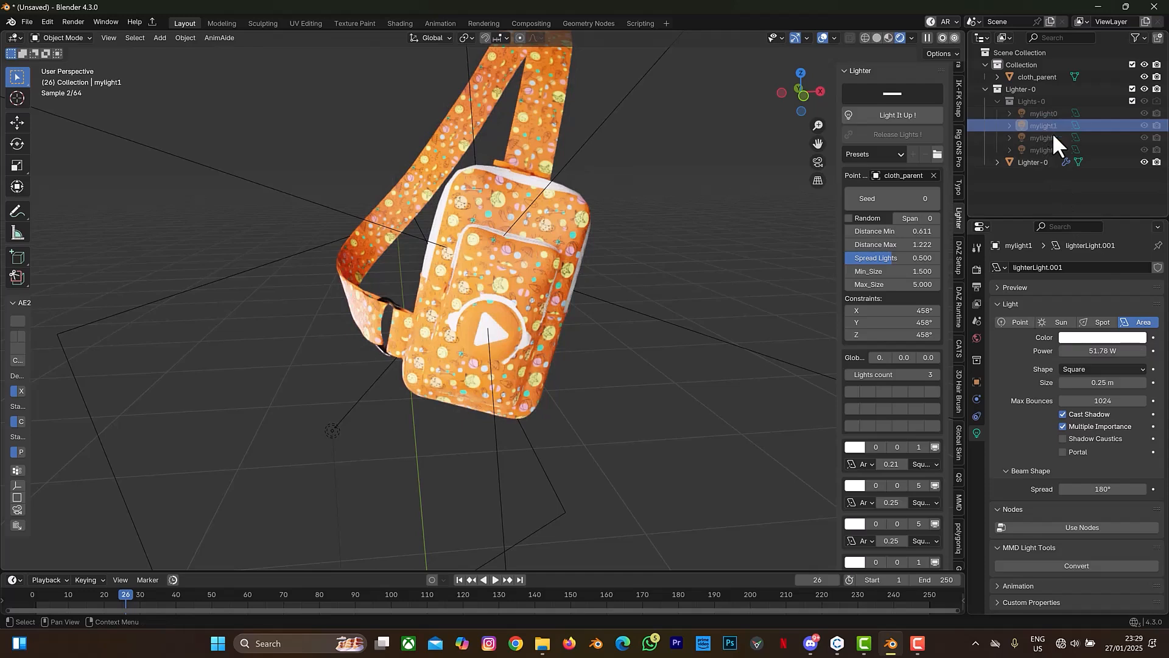
pyautogui.click(1098, 351)
pyautogui.write('10')
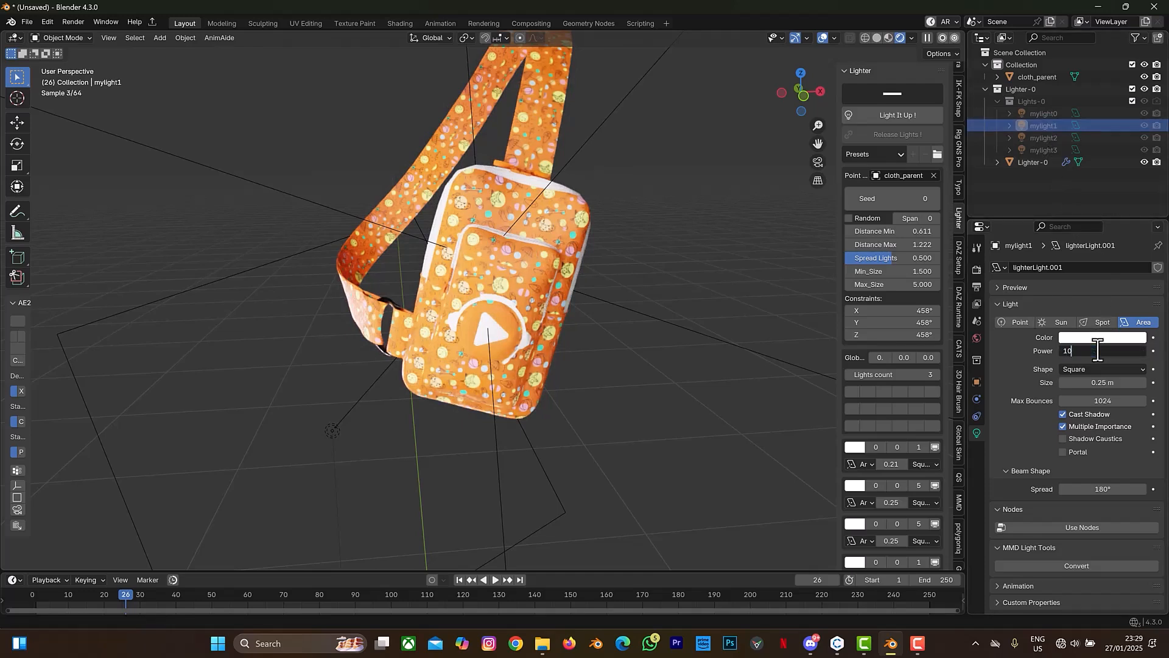
pyautogui.press('Return')
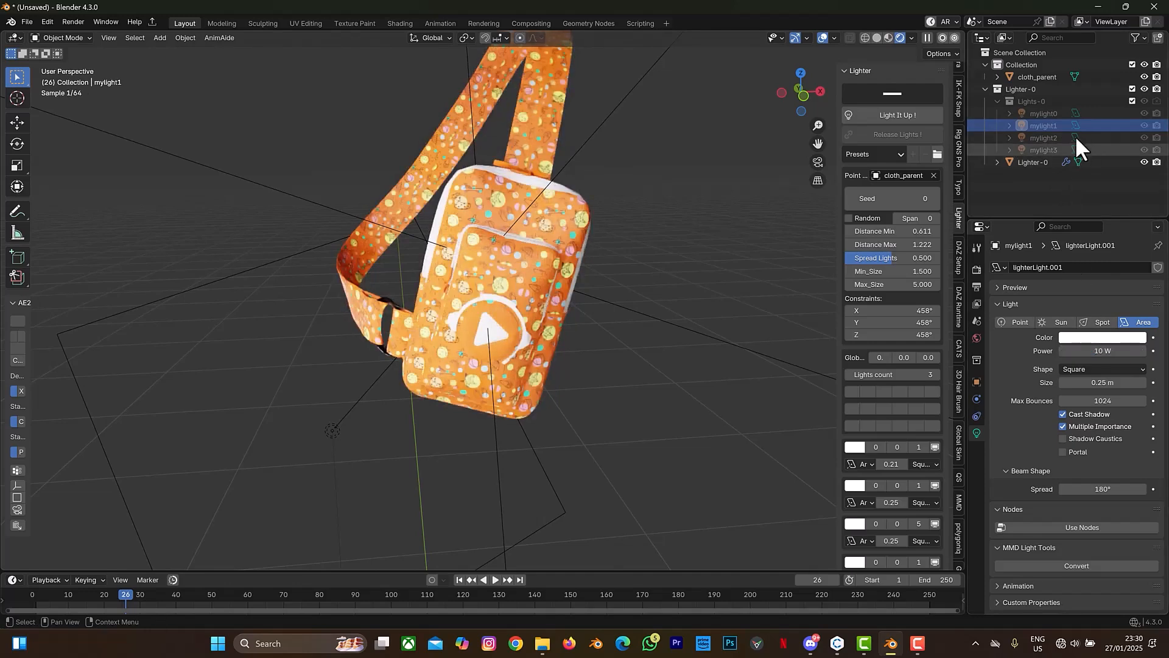
# - Set the power of the area light mylight2 to 10 W
pyautogui.click(1043, 137)
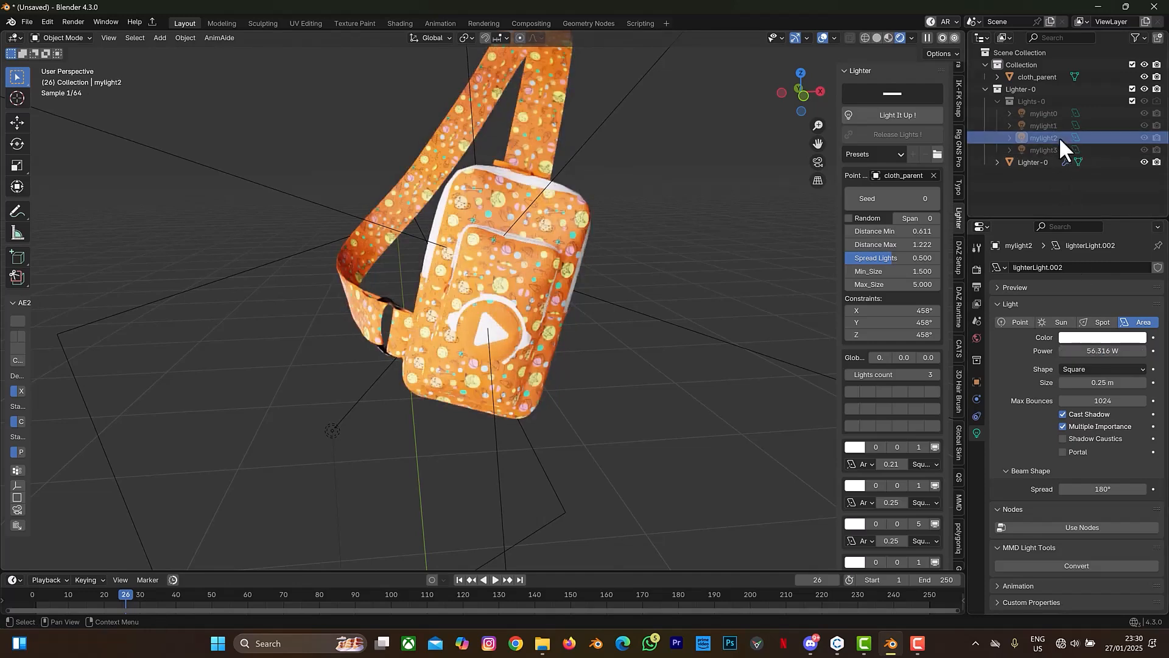
pyautogui.click(1099, 351)
pyautogui.write('10')
pyautogui.press('Return')
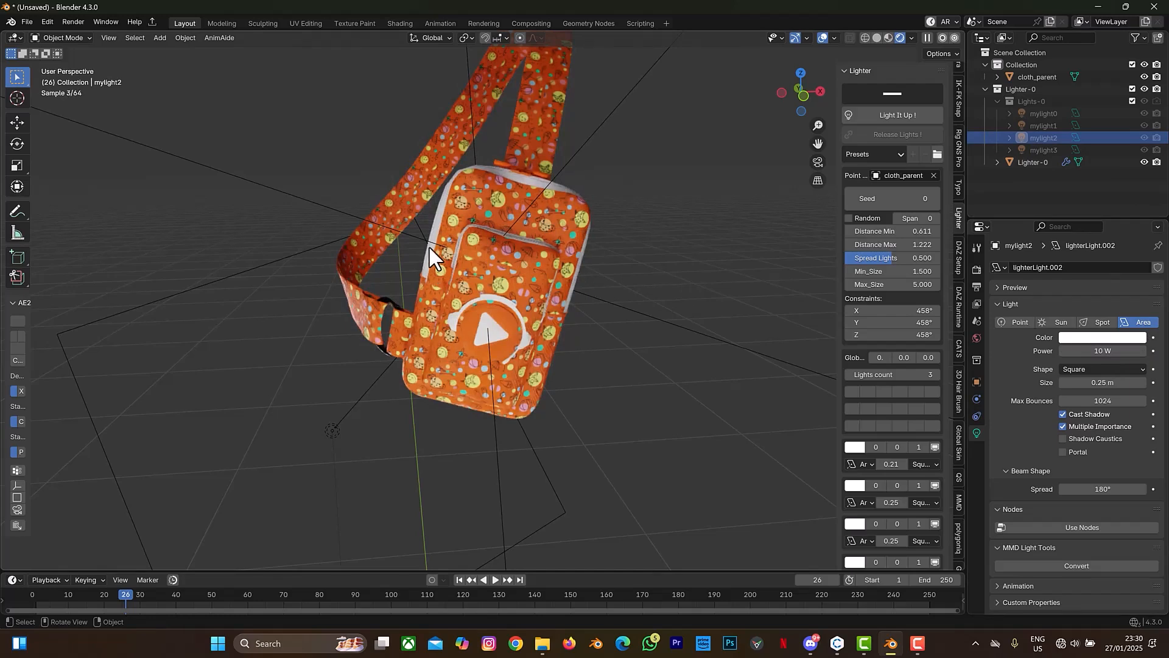
# - Examine the lit bag's fabric, zipper and strap close up from the front and the side
pyautogui.scroll(5, 429, 246)
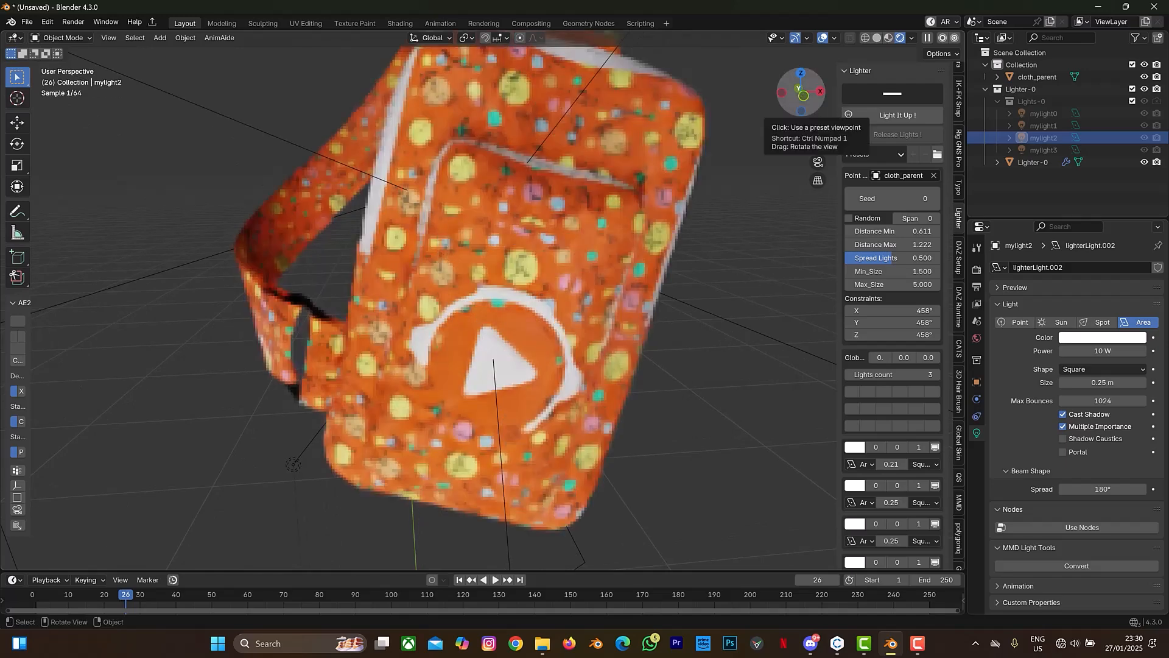
pyautogui.moveTo(791, 88)
pyautogui.mouseDown()
pyautogui.moveTo(822, 90)
pyautogui.moveTo(803, 93)
pyautogui.mouseUp()
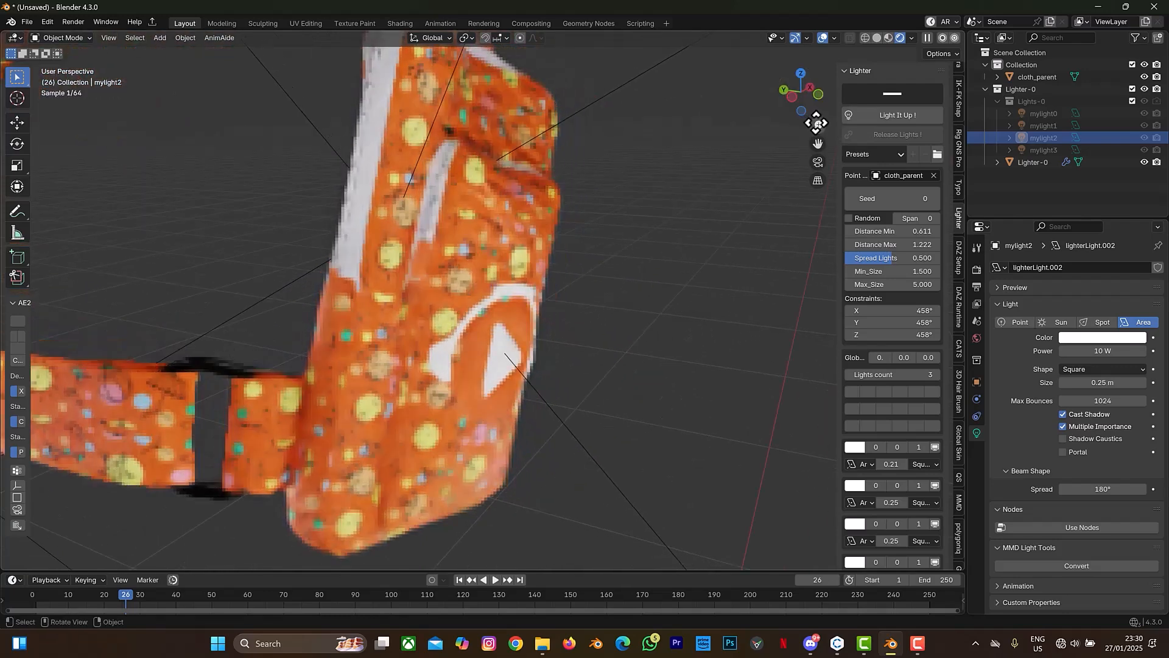